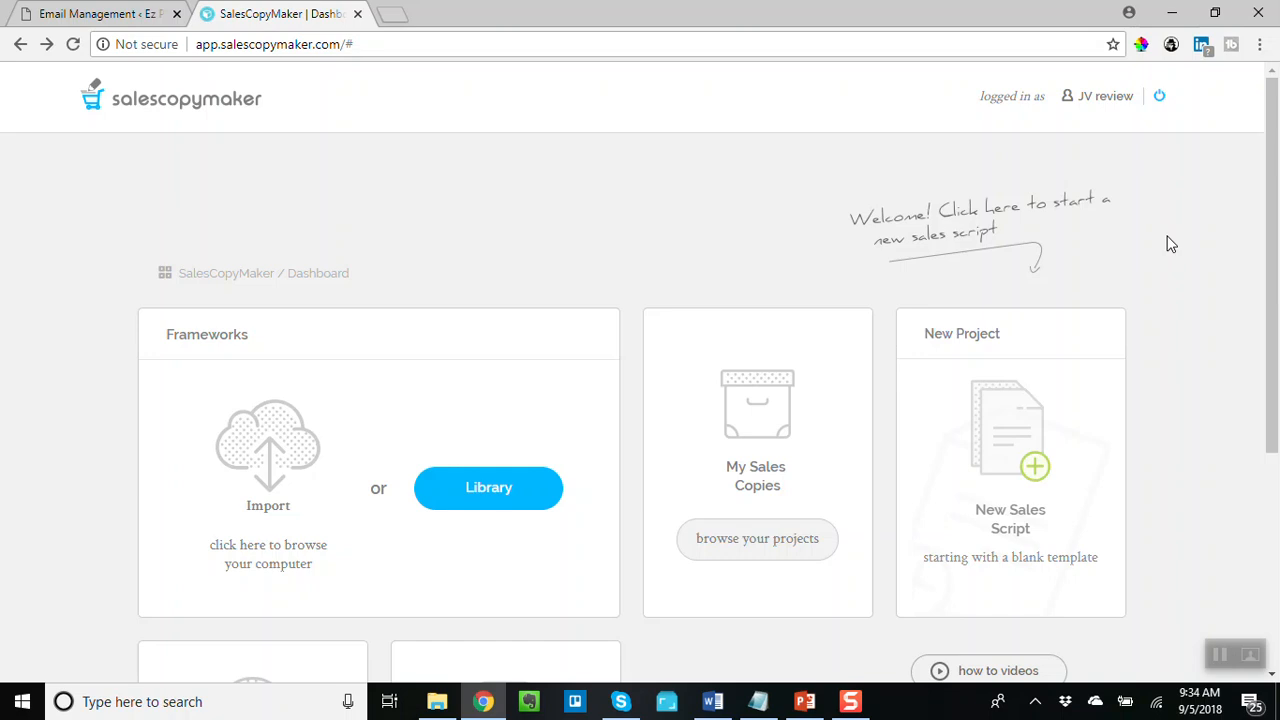
scroll(1171, 244, "down", 1)
scroll(1171, 244, "up", 1)
scroll(1185, 318, "down", 4)
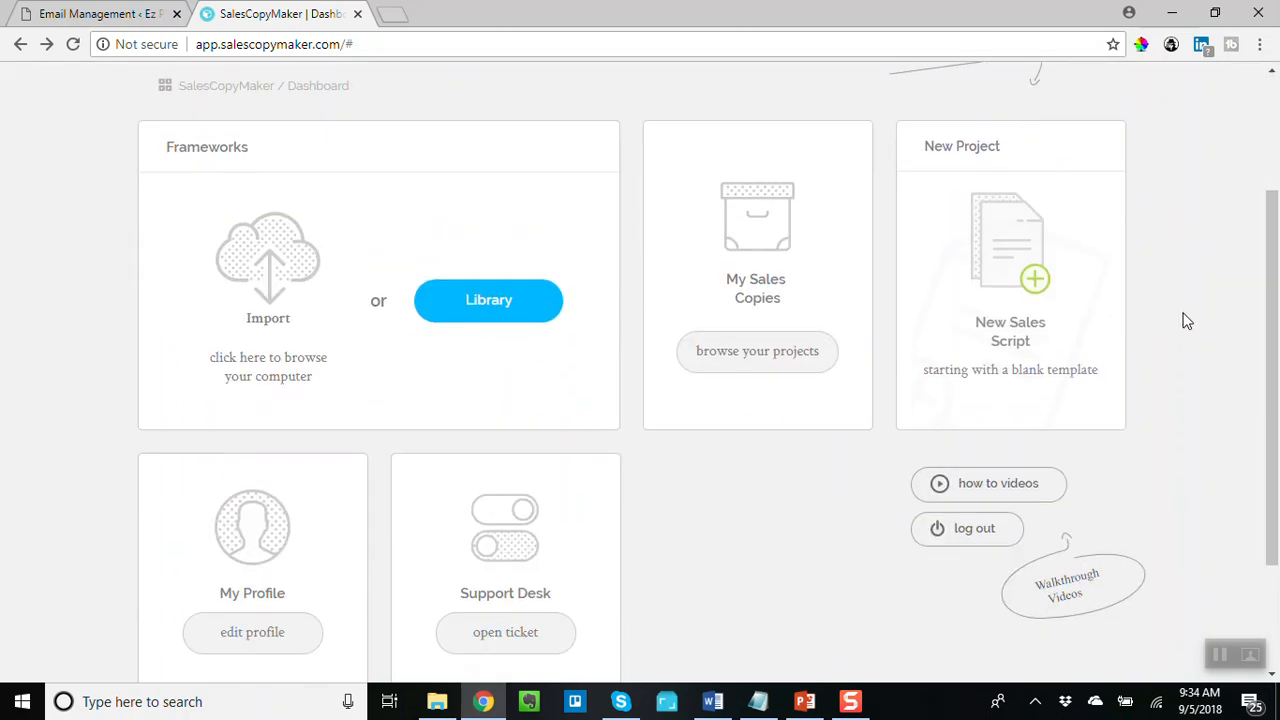
scroll(1186, 321, "up", 5)
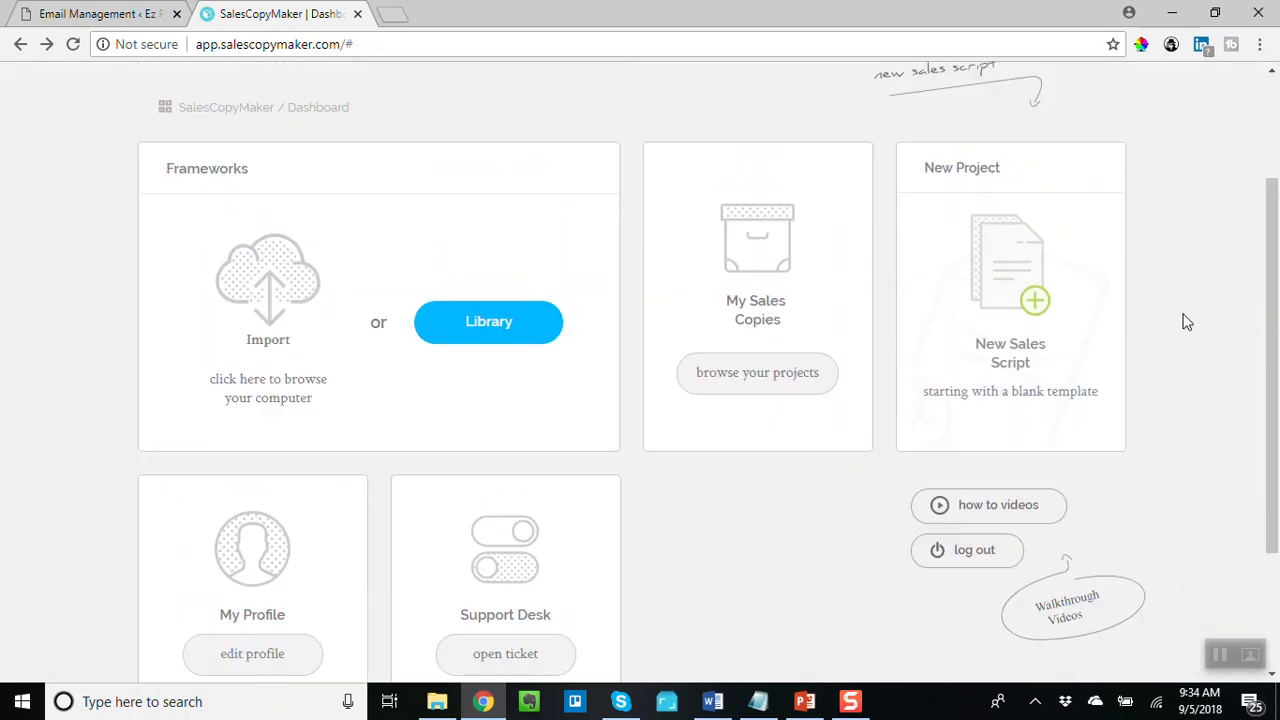
scroll(1186, 321, "down", 1)
scroll(1186, 322, "down", 2)
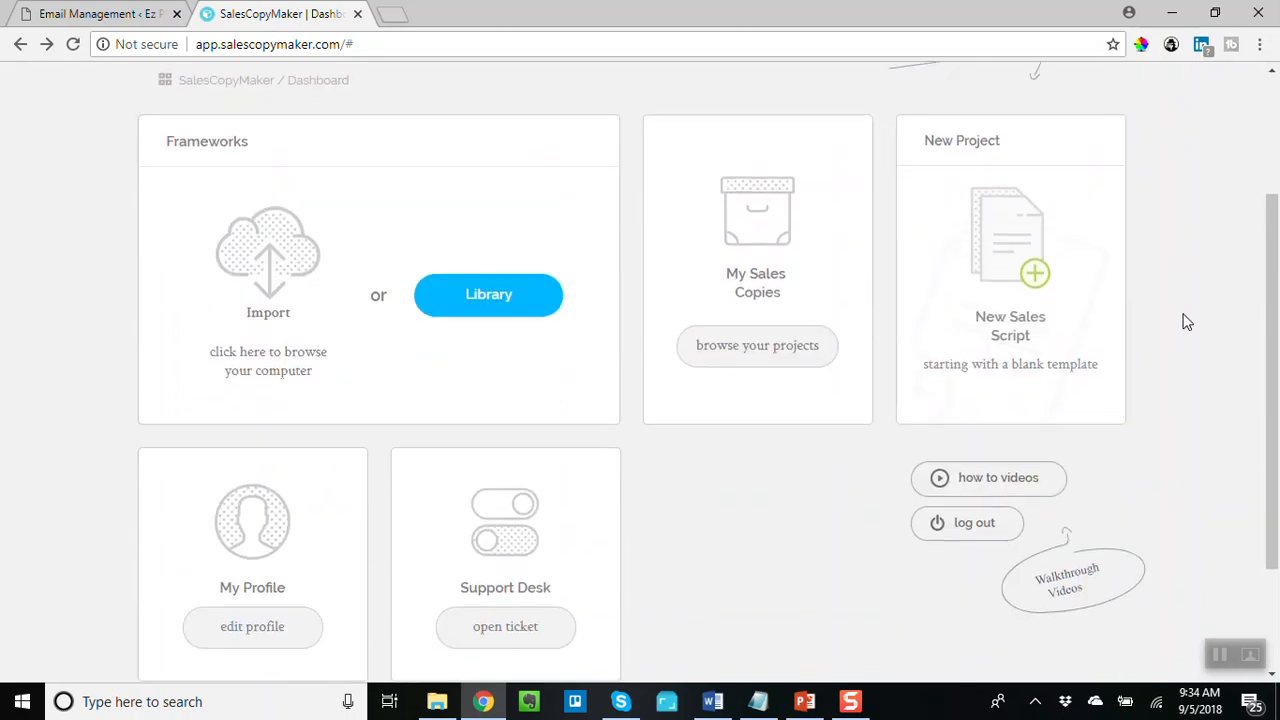
scroll(1186, 322, "up", 1)
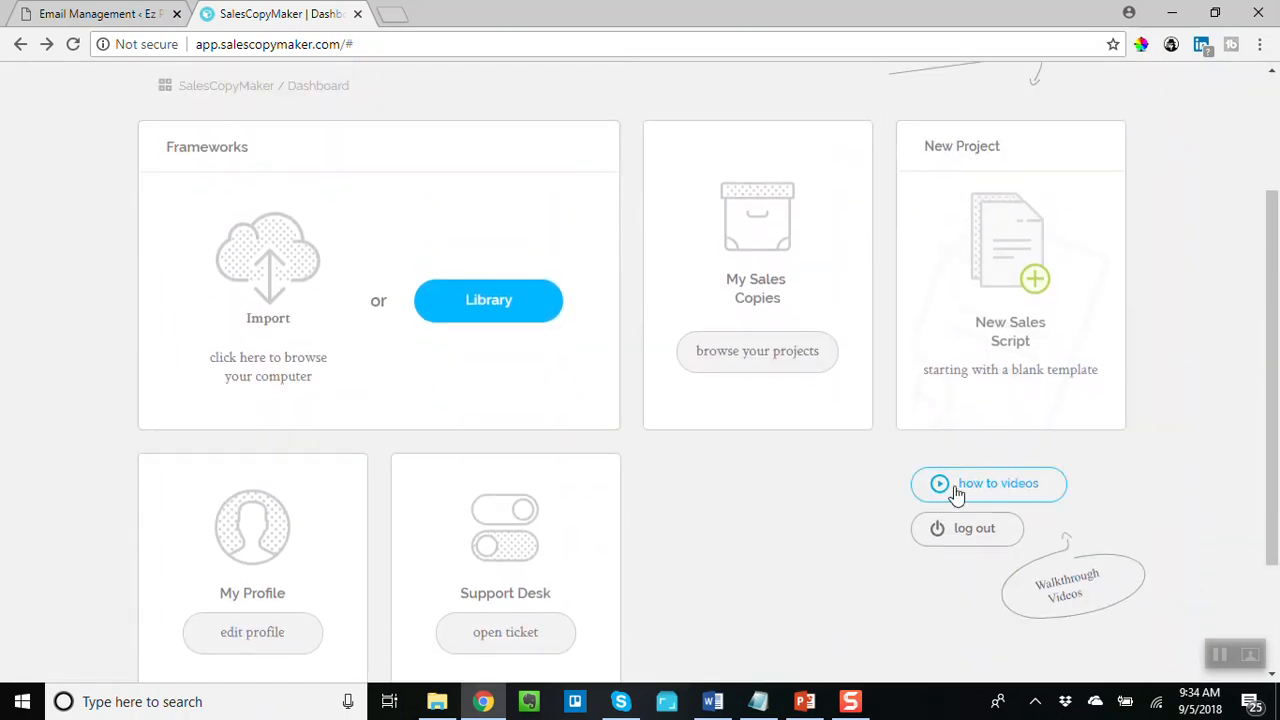
- Open the how-to videos and preview the Getting Started and Formatting SS tutorials before closing them
left_click(997, 494)
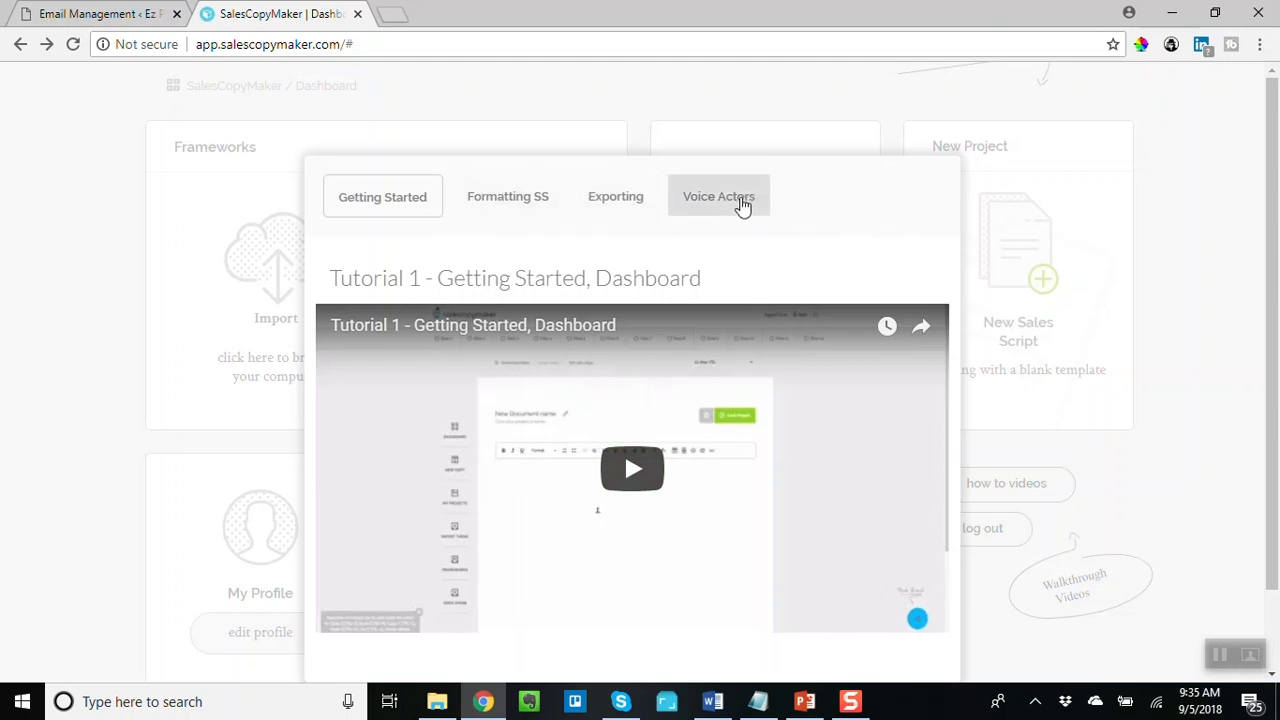
scroll(812, 440, "down", 1)
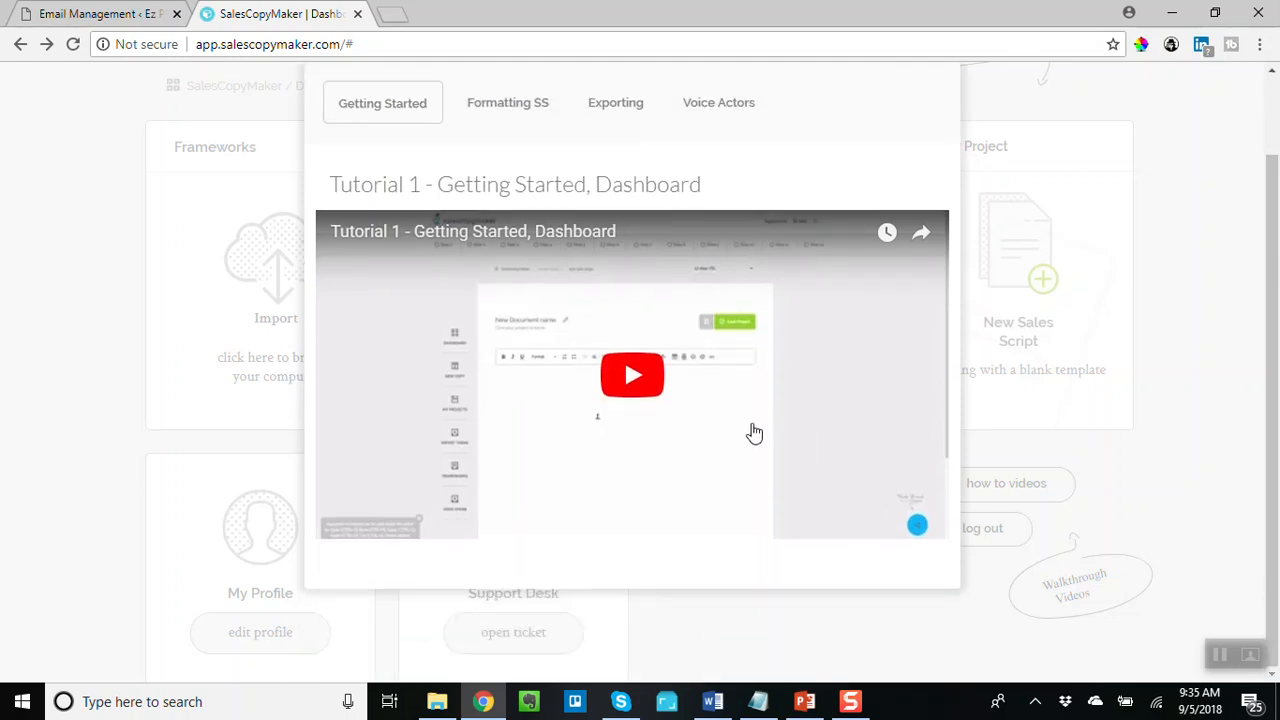
left_click(592, 447)
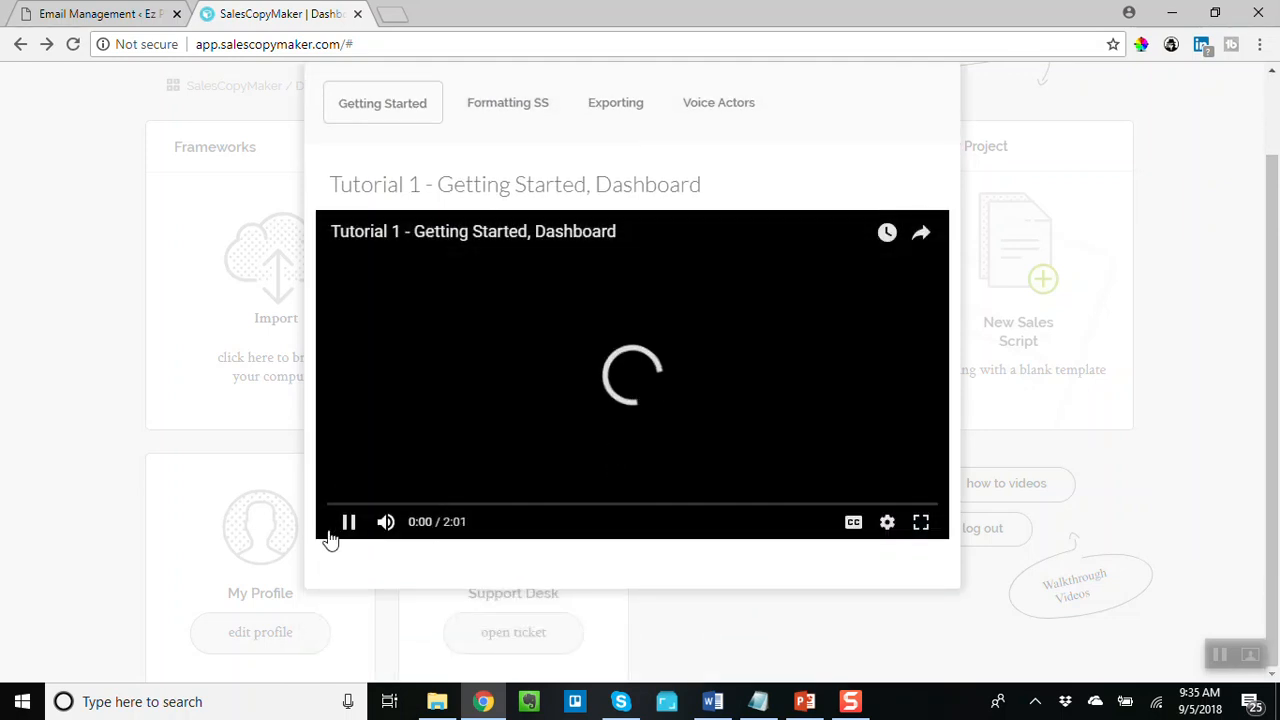
left_click(348, 523)
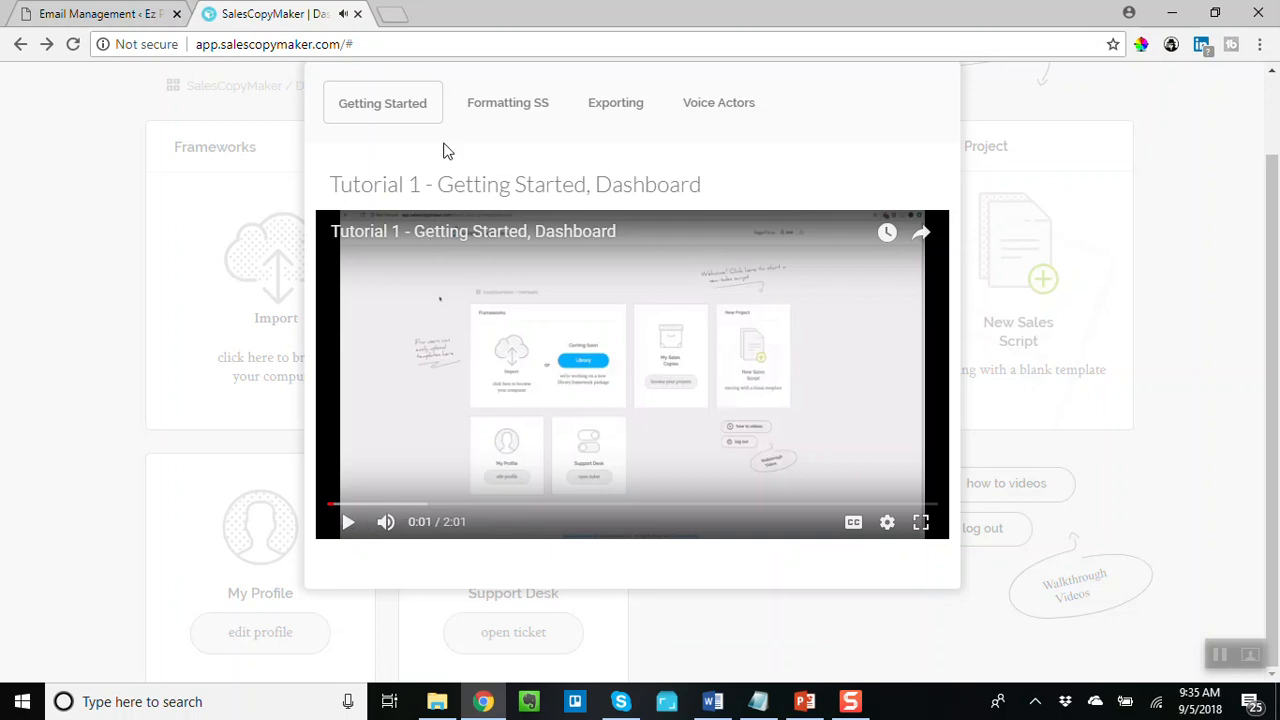
left_click(520, 101)
left_click(642, 385)
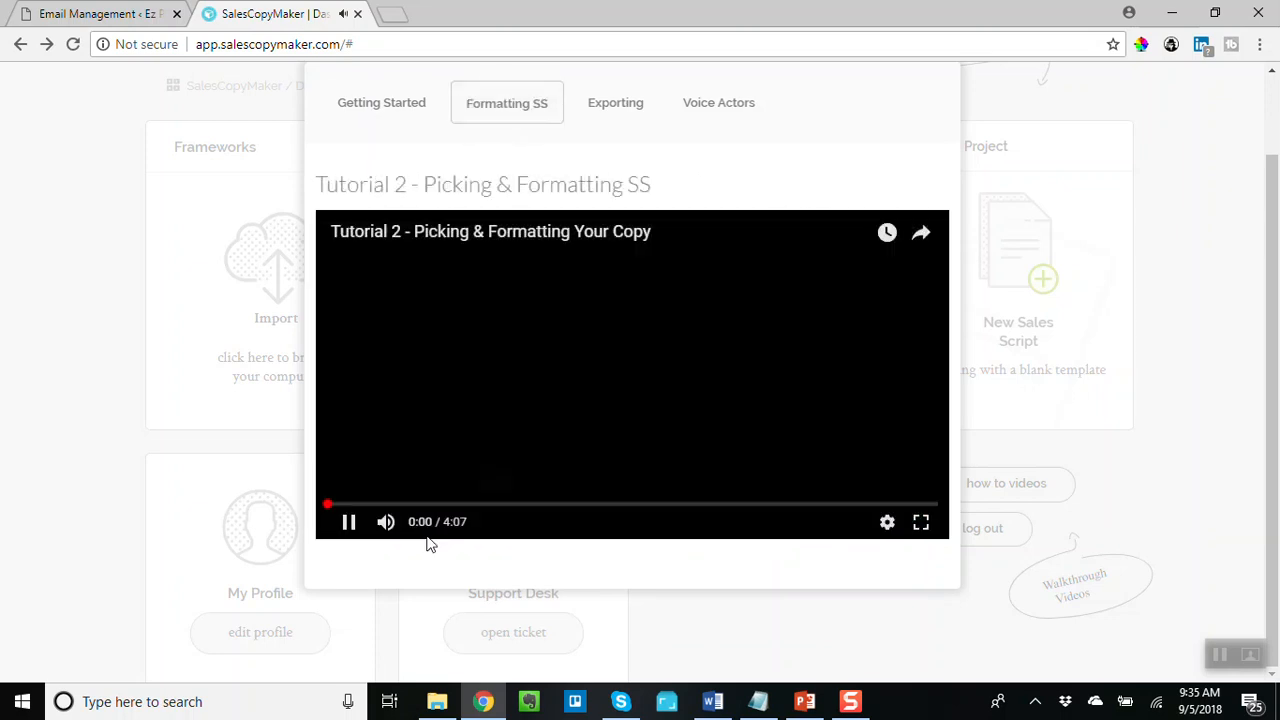
left_click(348, 522)
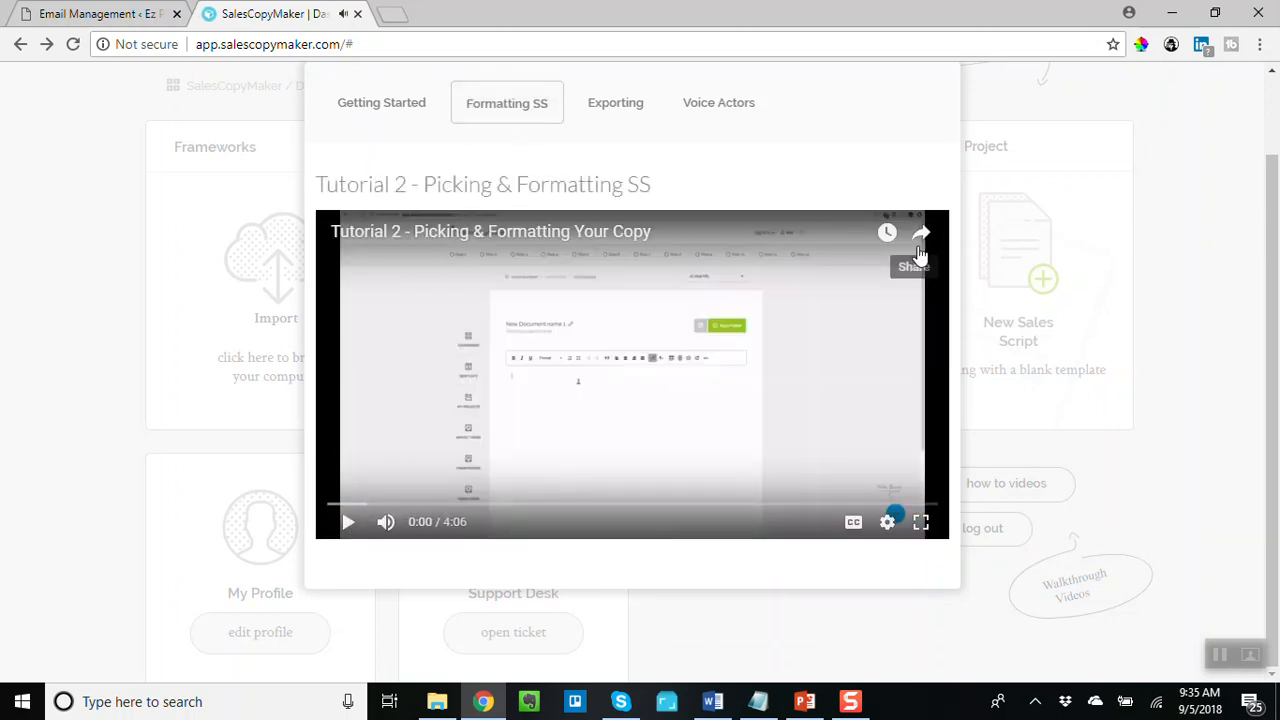
left_click(1205, 271)
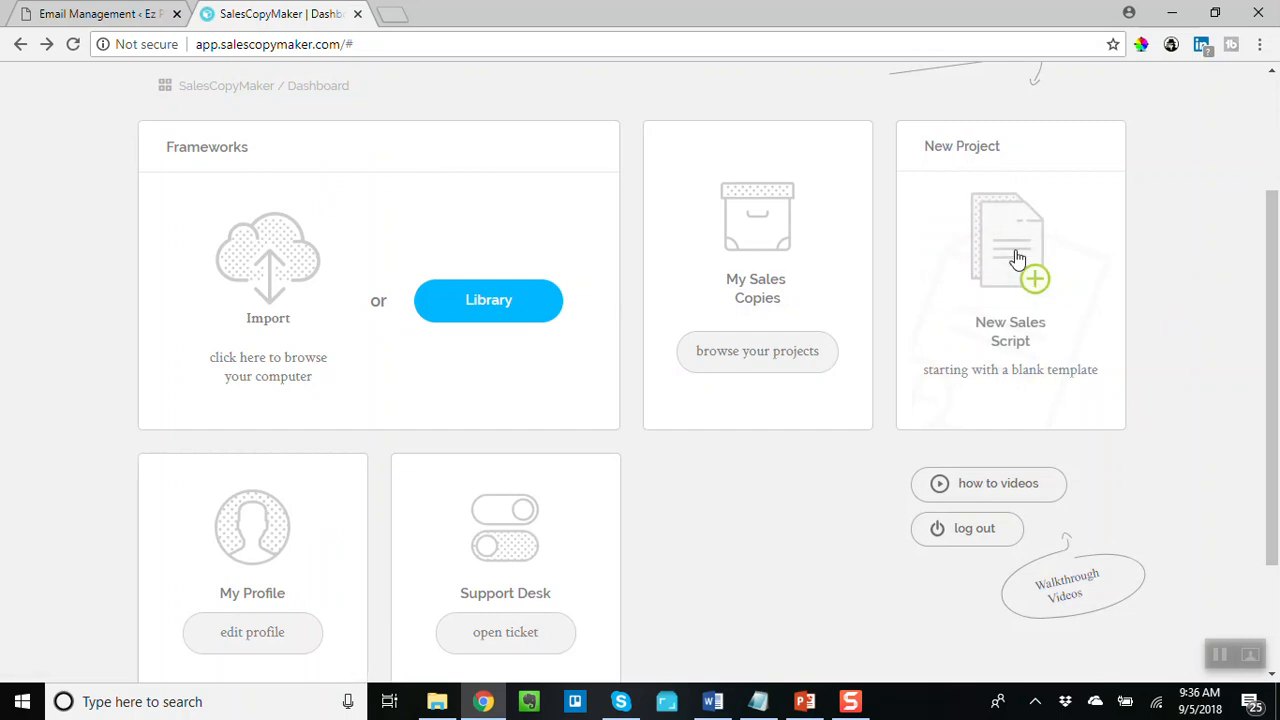
- Start a new sales script from a blank template using the 11 Step Letter Framework
left_click(1037, 277)
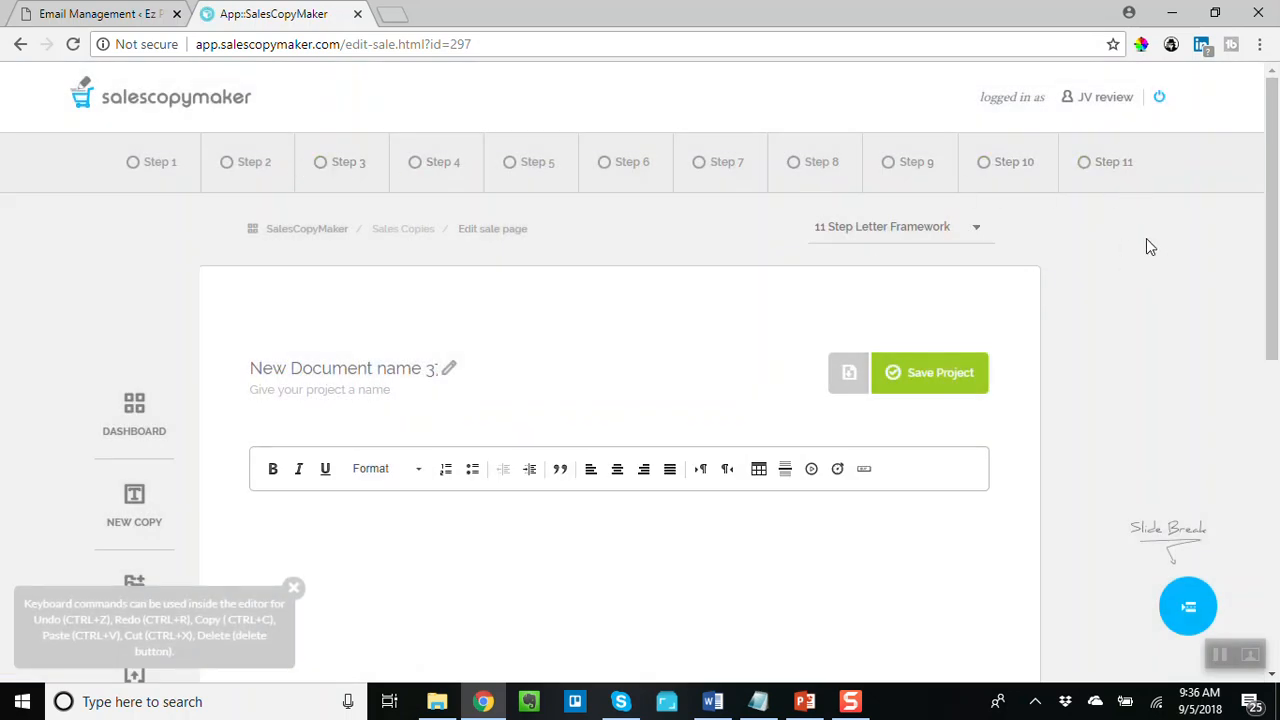
left_click(978, 232)
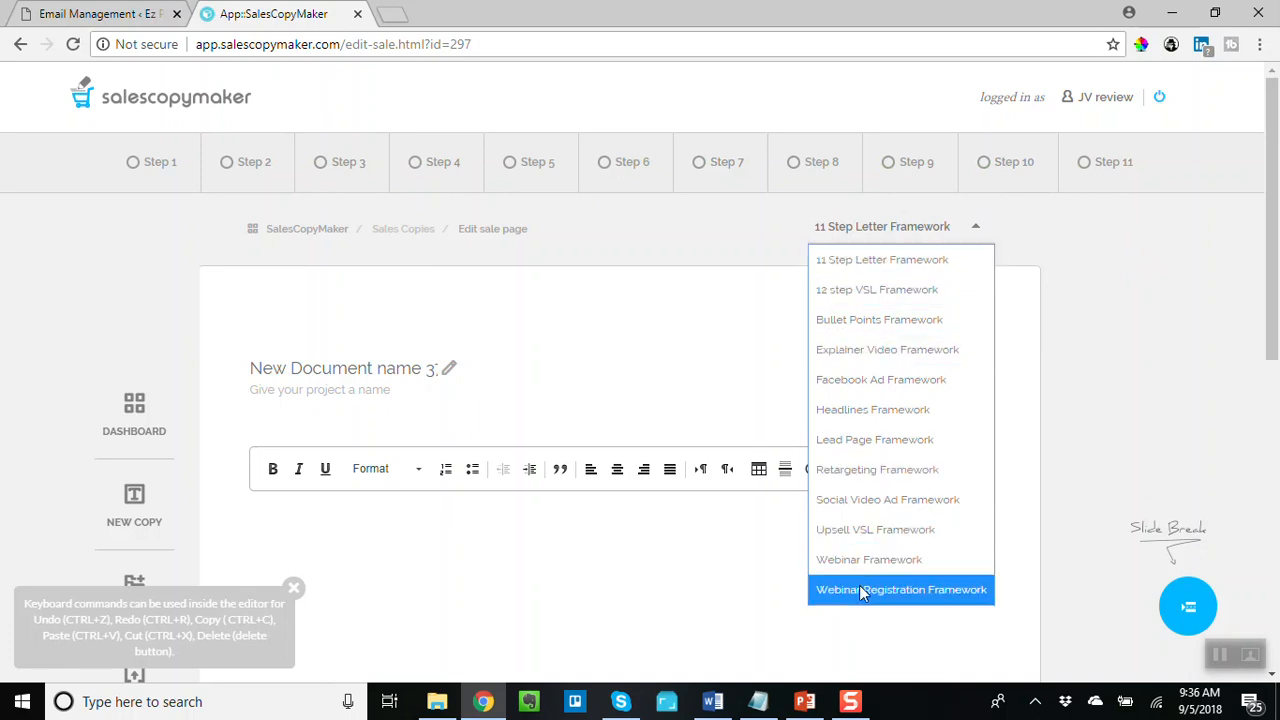
left_click(881, 261)
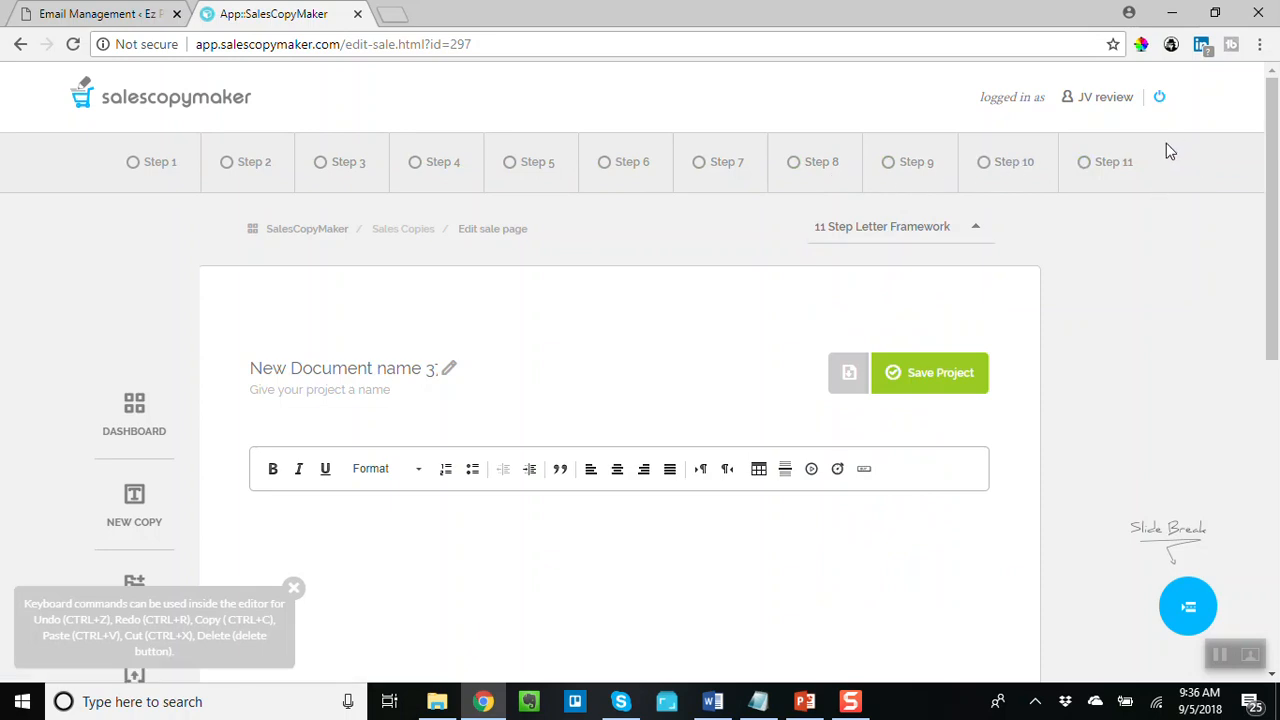
- Preview the Step 1 Pre-Headline and Step 2 Headline guidance and examples
left_click(148, 162)
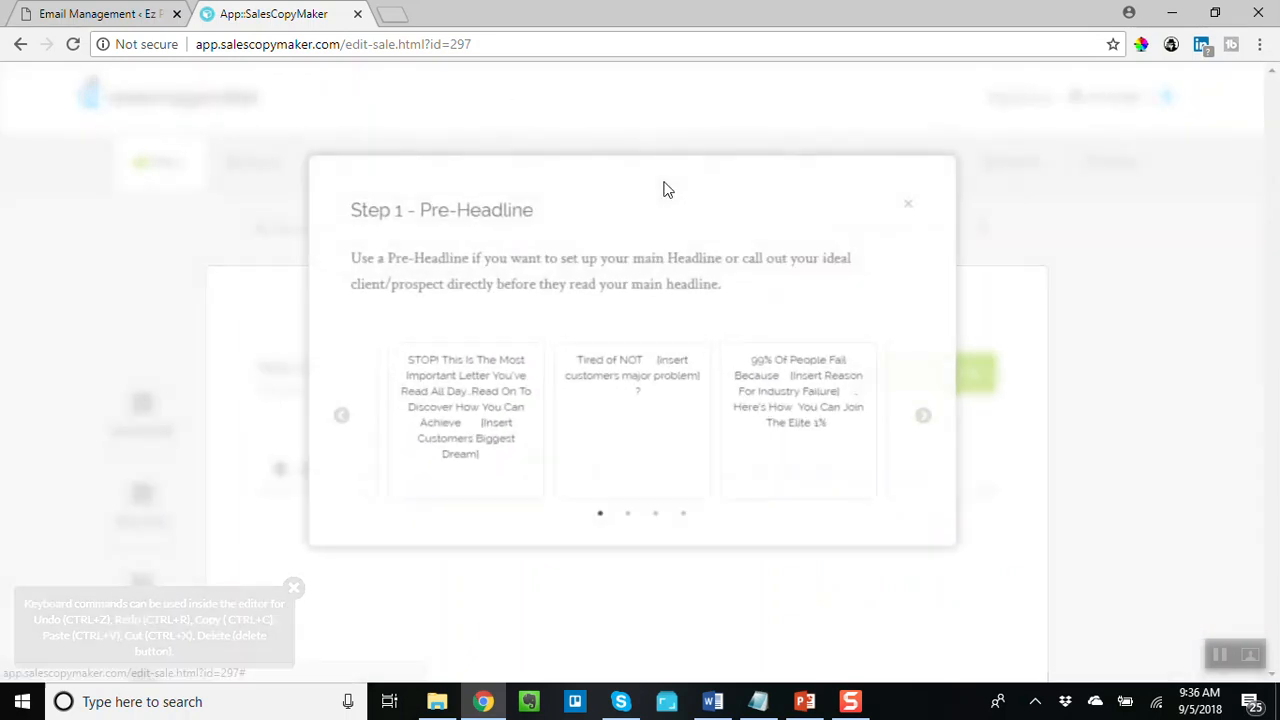
left_click(910, 210)
left_click(258, 166)
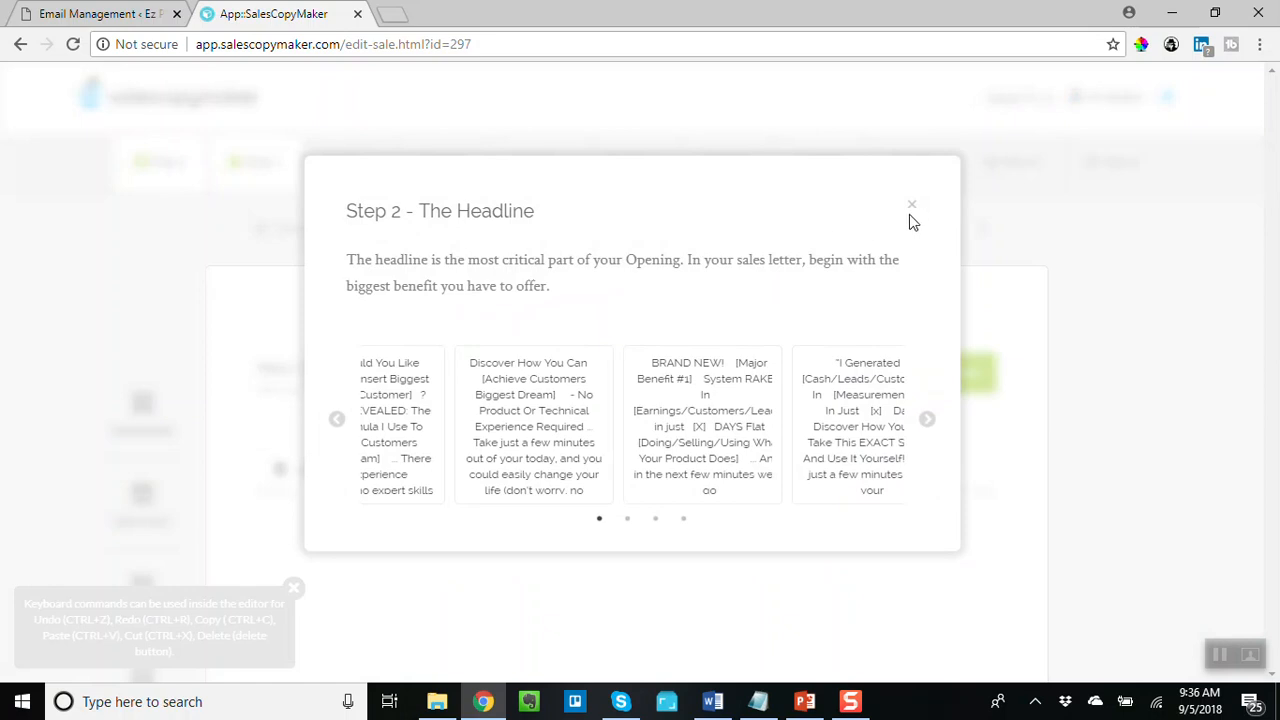
left_click(910, 208)
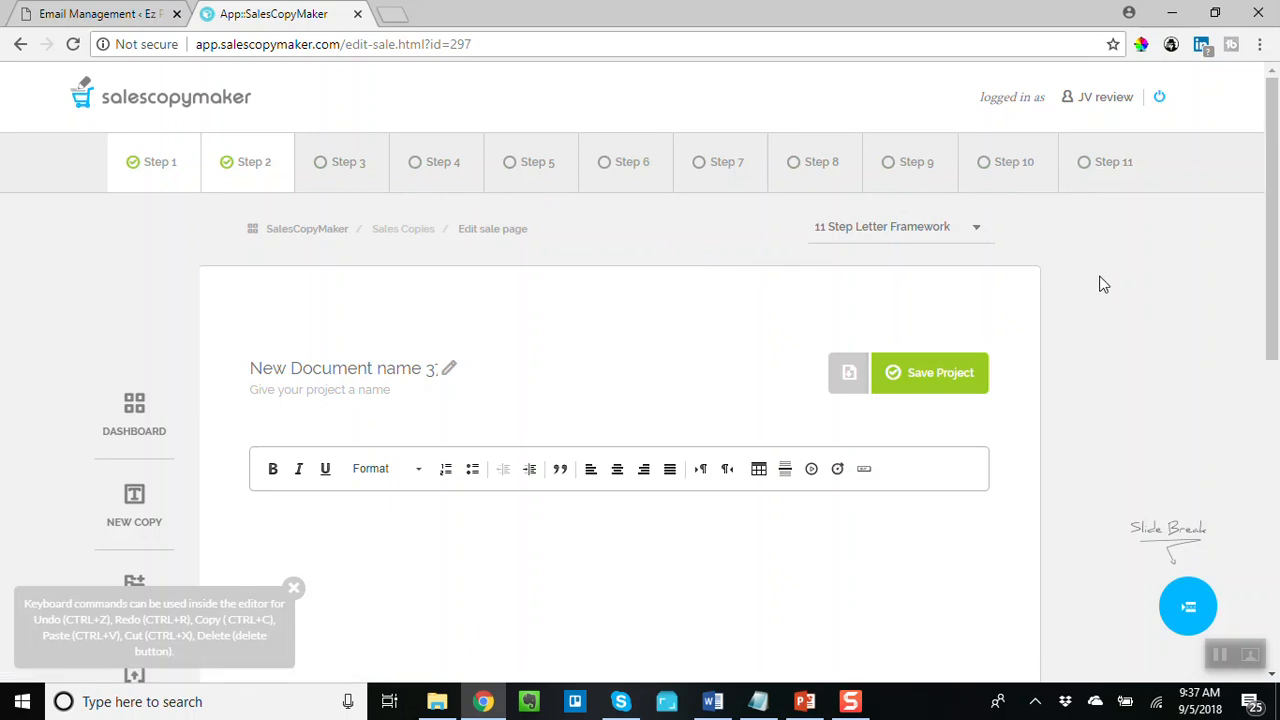
- Switch the script's framework to the 12 step VSL Framework
left_click(958, 231)
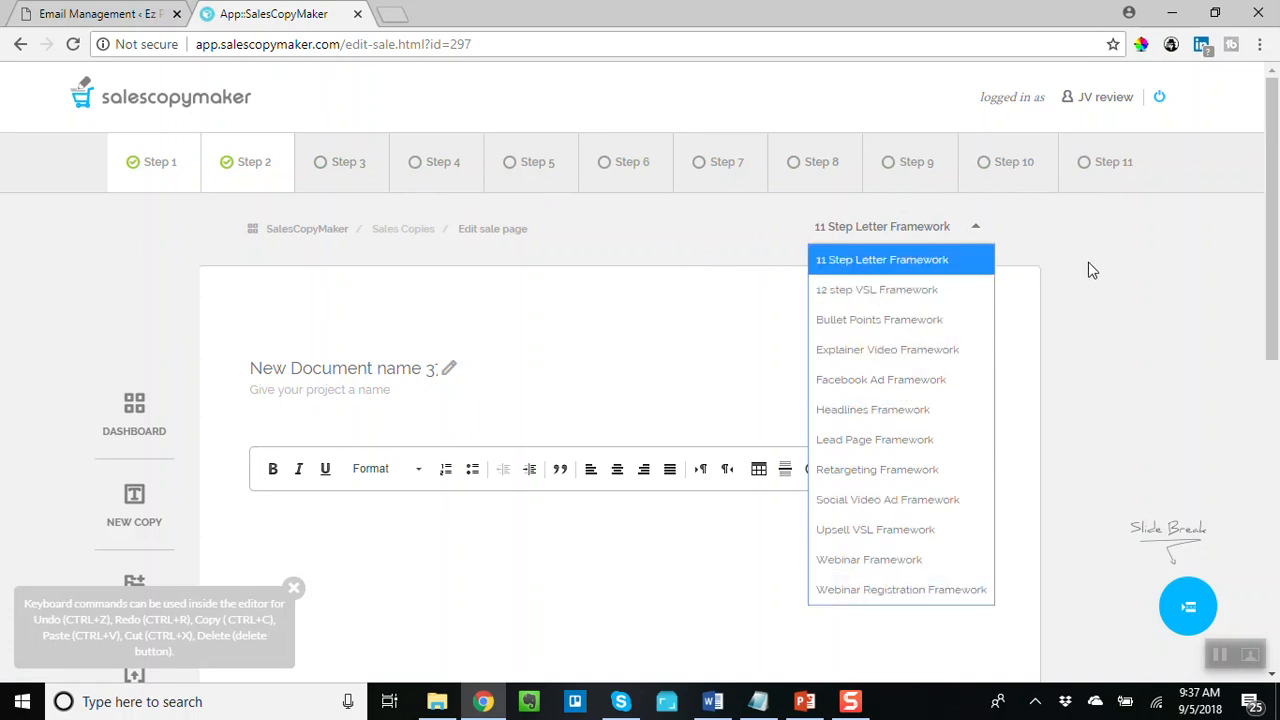
left_click(868, 297)
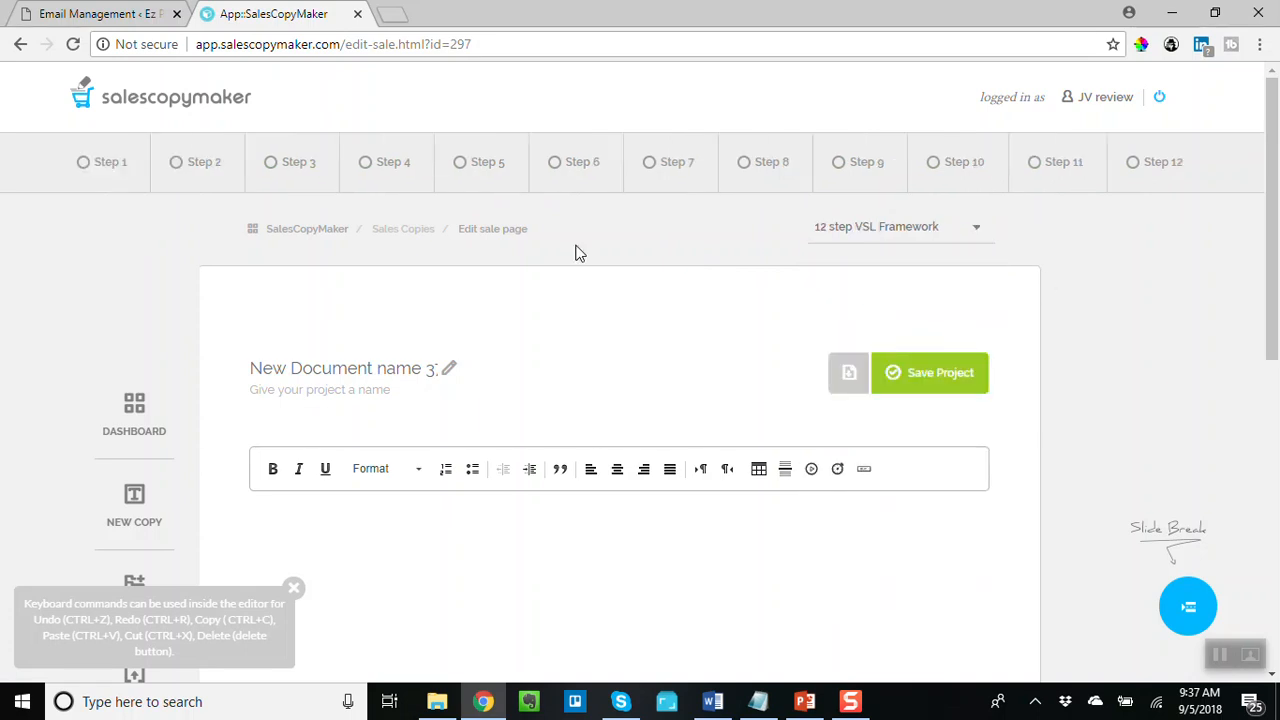
left_click(116, 172)
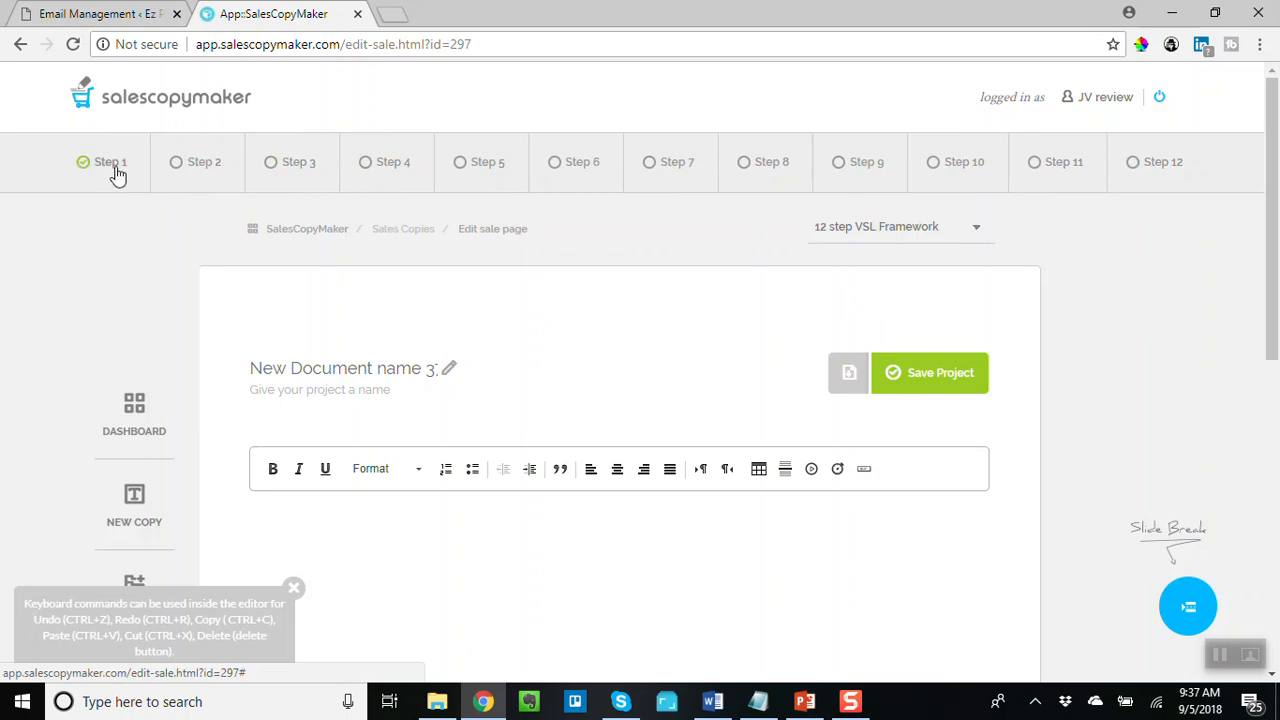
left_click(1155, 172)
- Open Step 1 and browse its 'Begin with a question' template examples
left_click(110, 166)
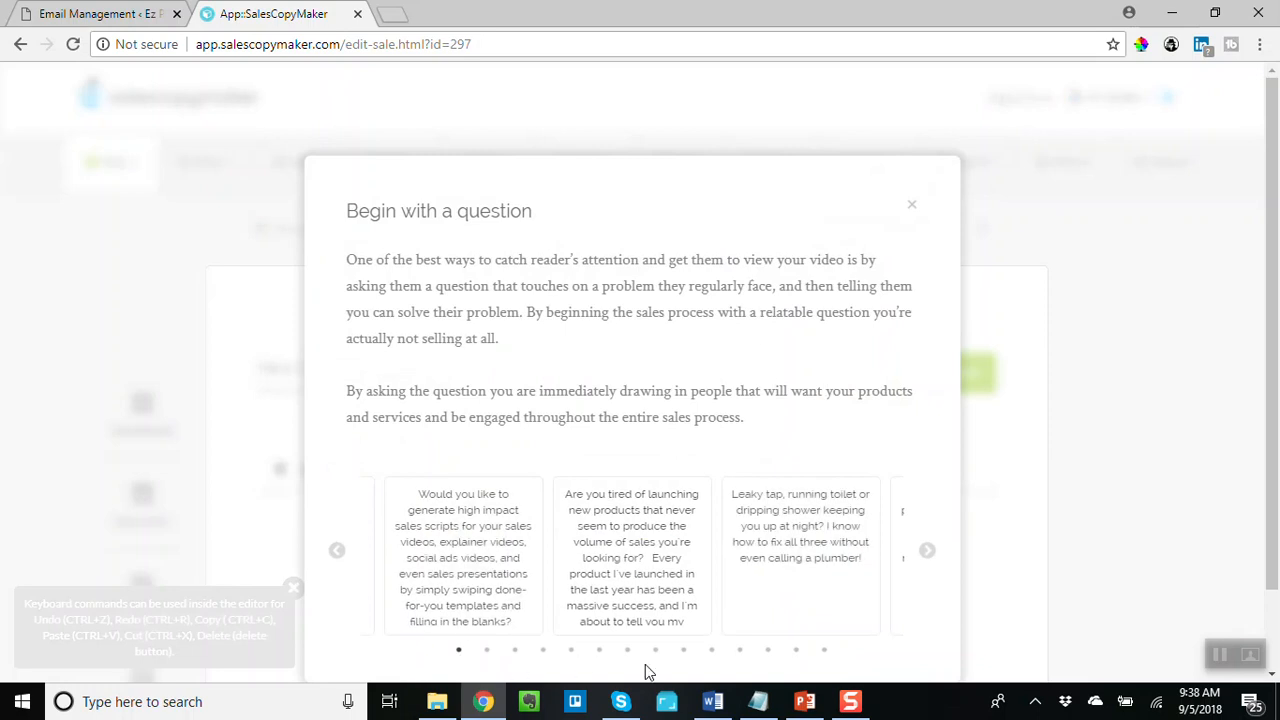
left_click(928, 556)
left_click(928, 556)
left_click(928, 556)
left_click(928, 556)
left_click(928, 556)
left_click(928, 556)
left_click(928, 556)
mouse_move(828, 518)
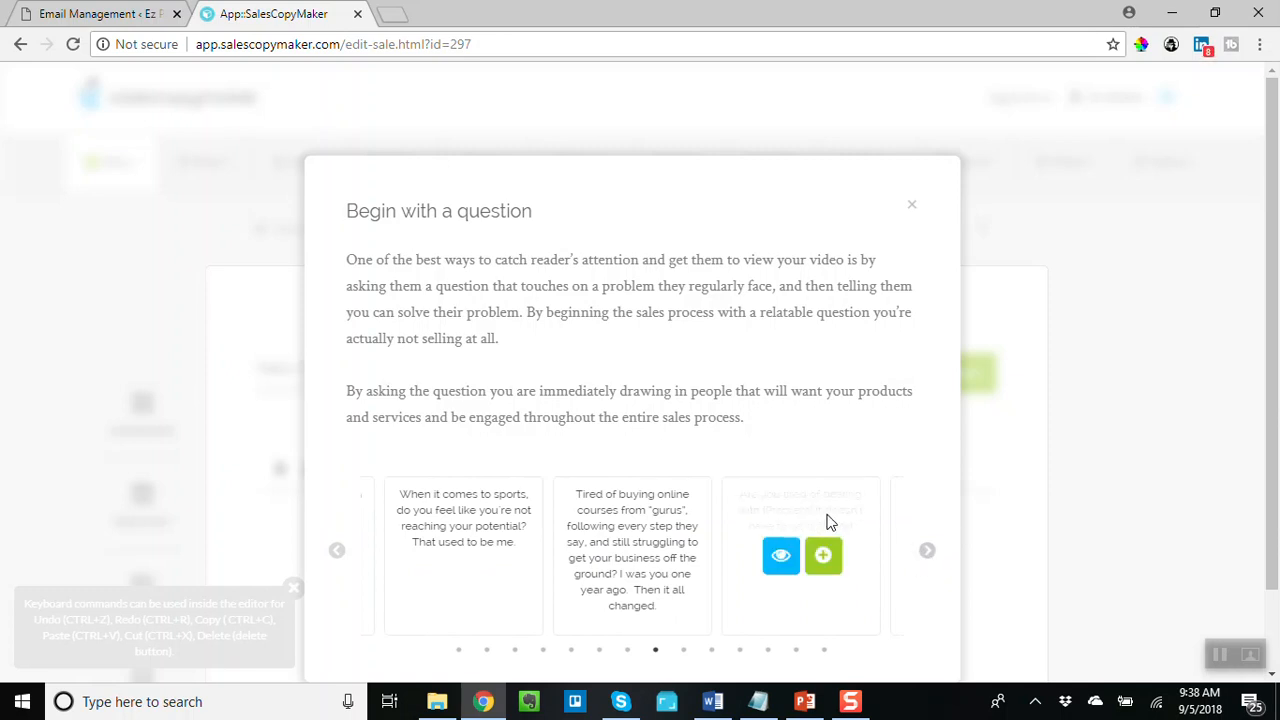
mouse_move(621, 543)
mouse_move(786, 500)
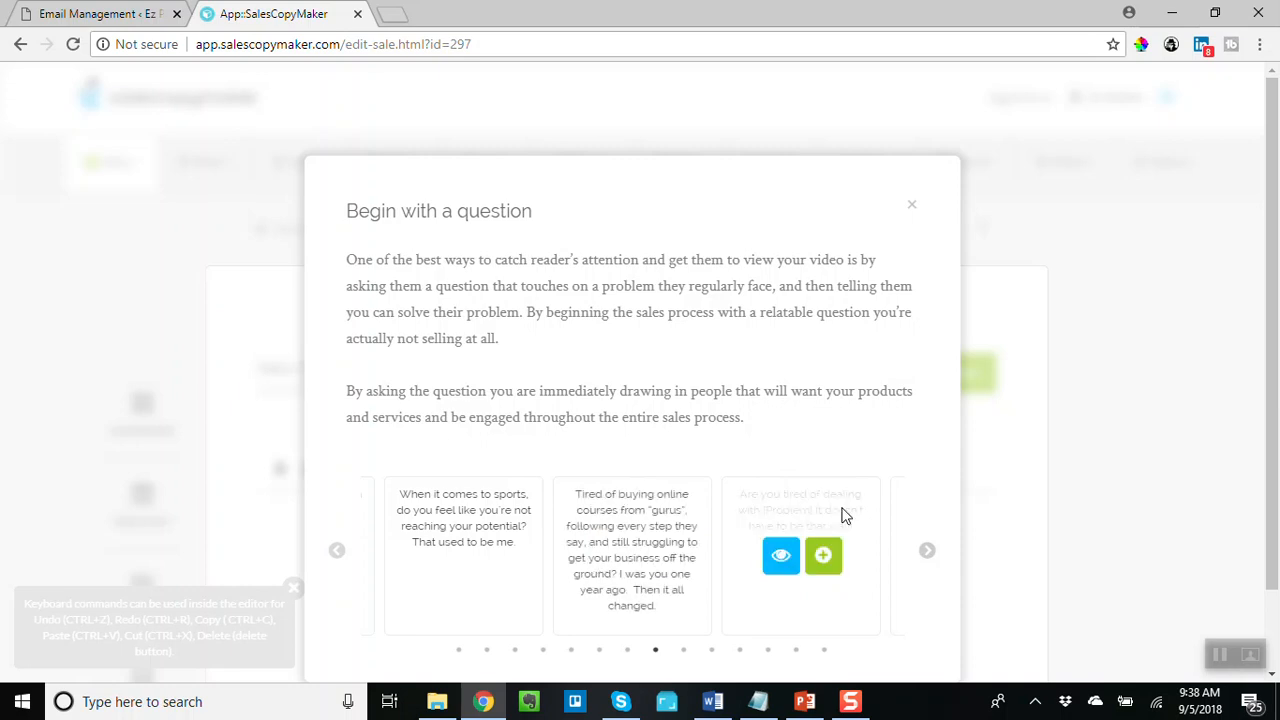
- Insert the 'Have you always wanted to [Desire], but it seemed impossible?' template into the editor
left_click(926, 552)
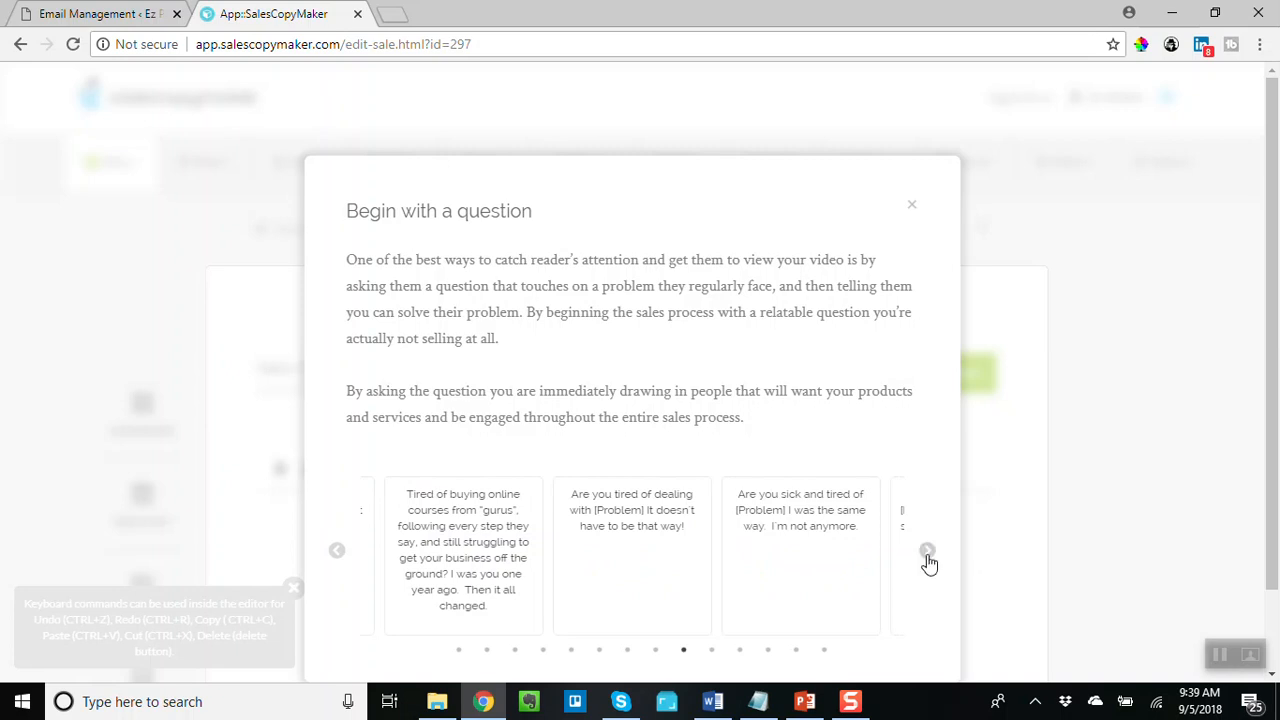
left_click(927, 557)
left_click(928, 559)
left_click(929, 561)
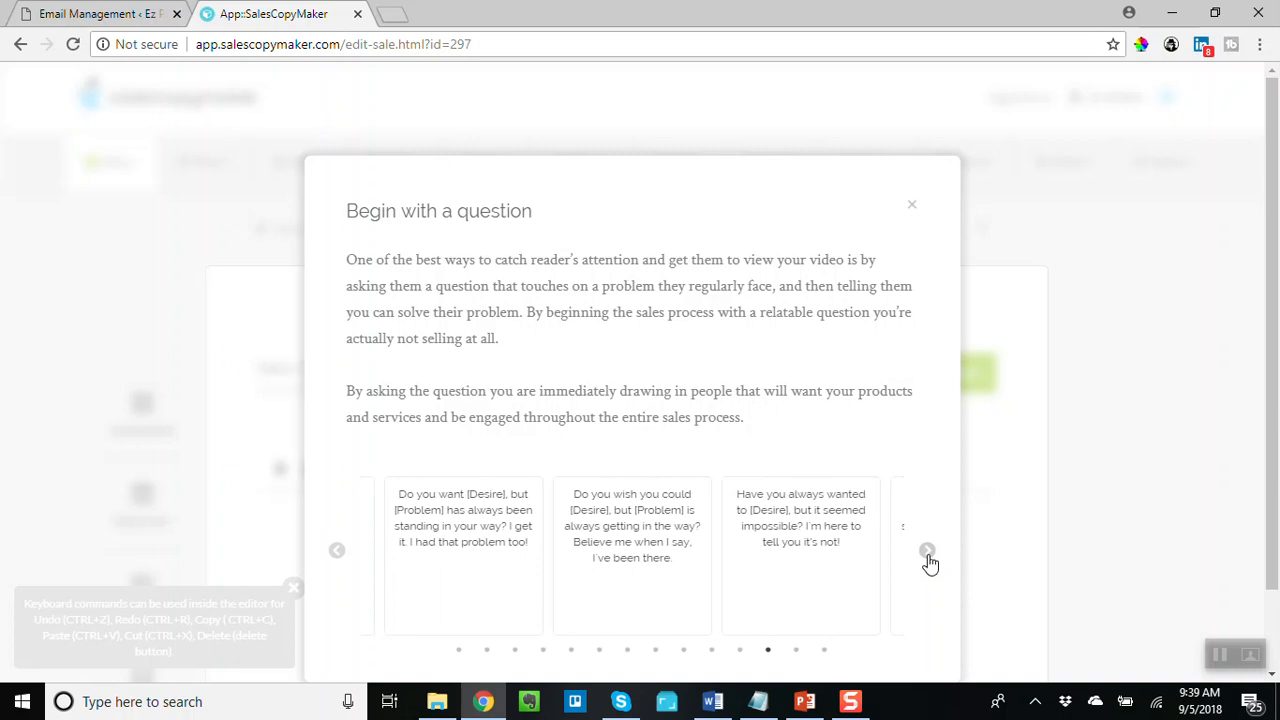
left_click(929, 561)
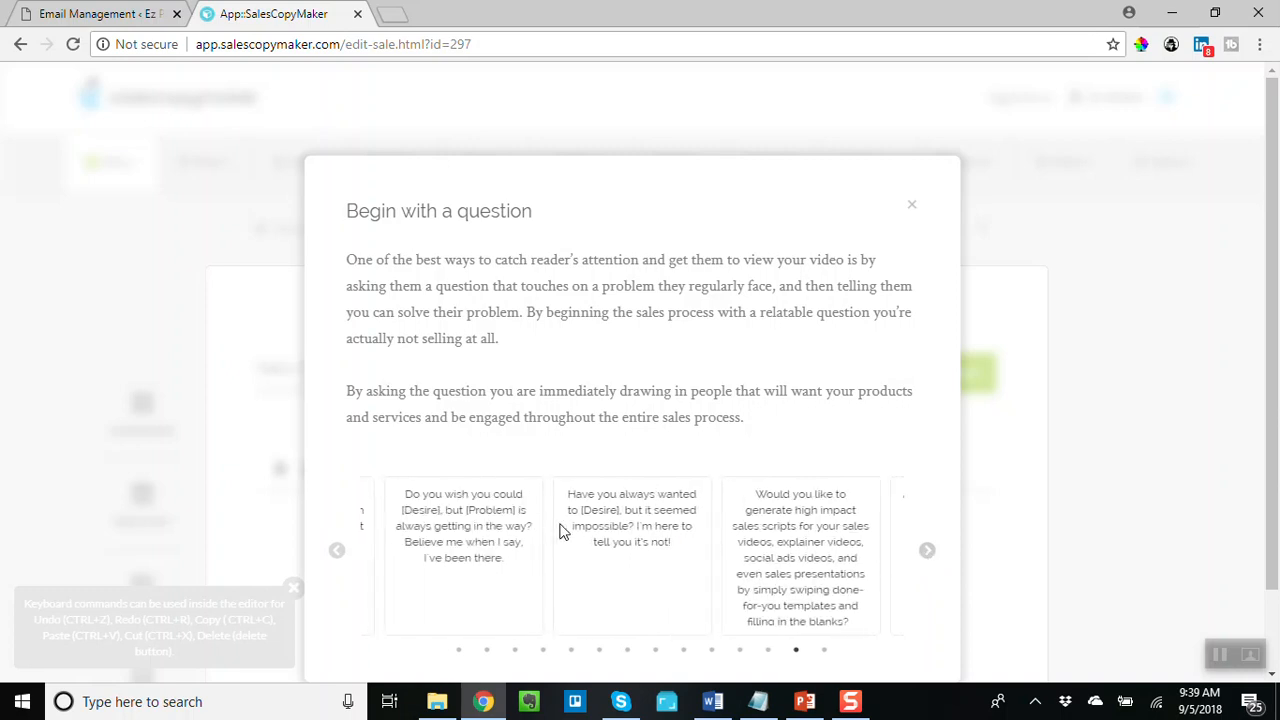
mouse_move(628, 517)
left_click(655, 552)
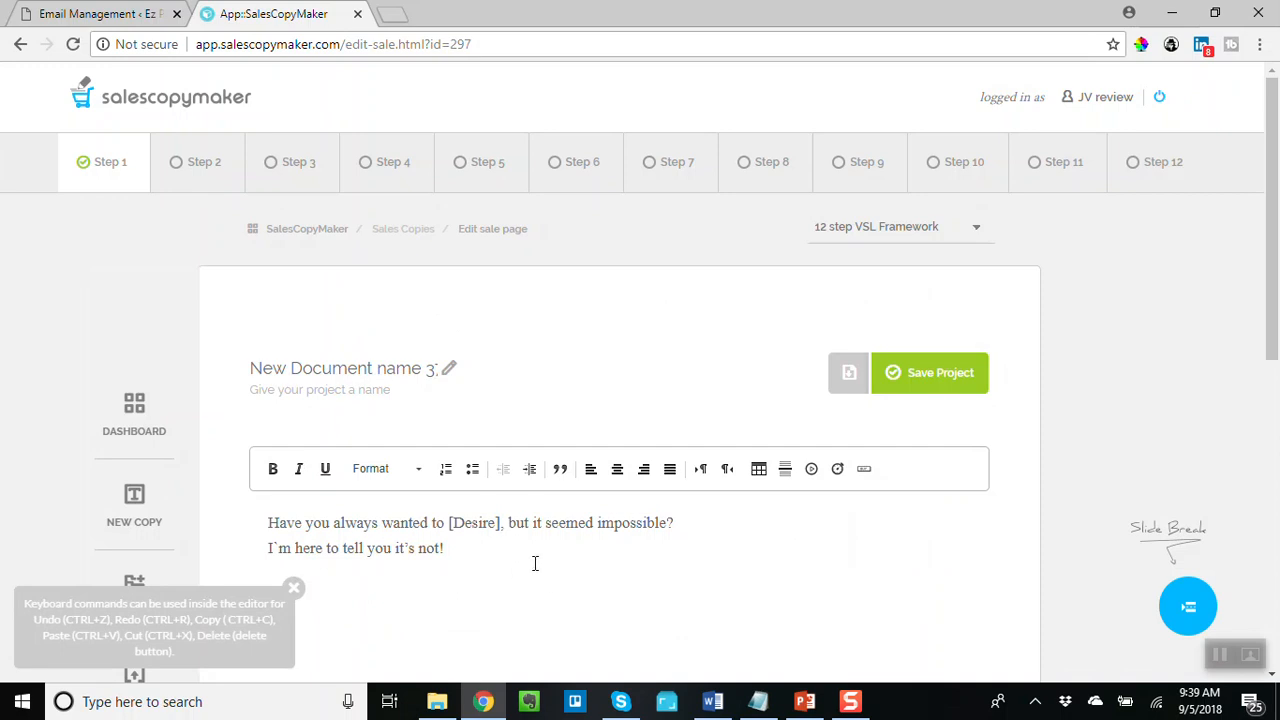
- Replace the [Desire] placeholder with 'travel the world'
left_click(503, 524)
key("BackSpace")
key("BackSpace")
key("BackSpace")
key("BackSpace")
key("BackSpace")
key("BackSpace")
key("BackSpace")
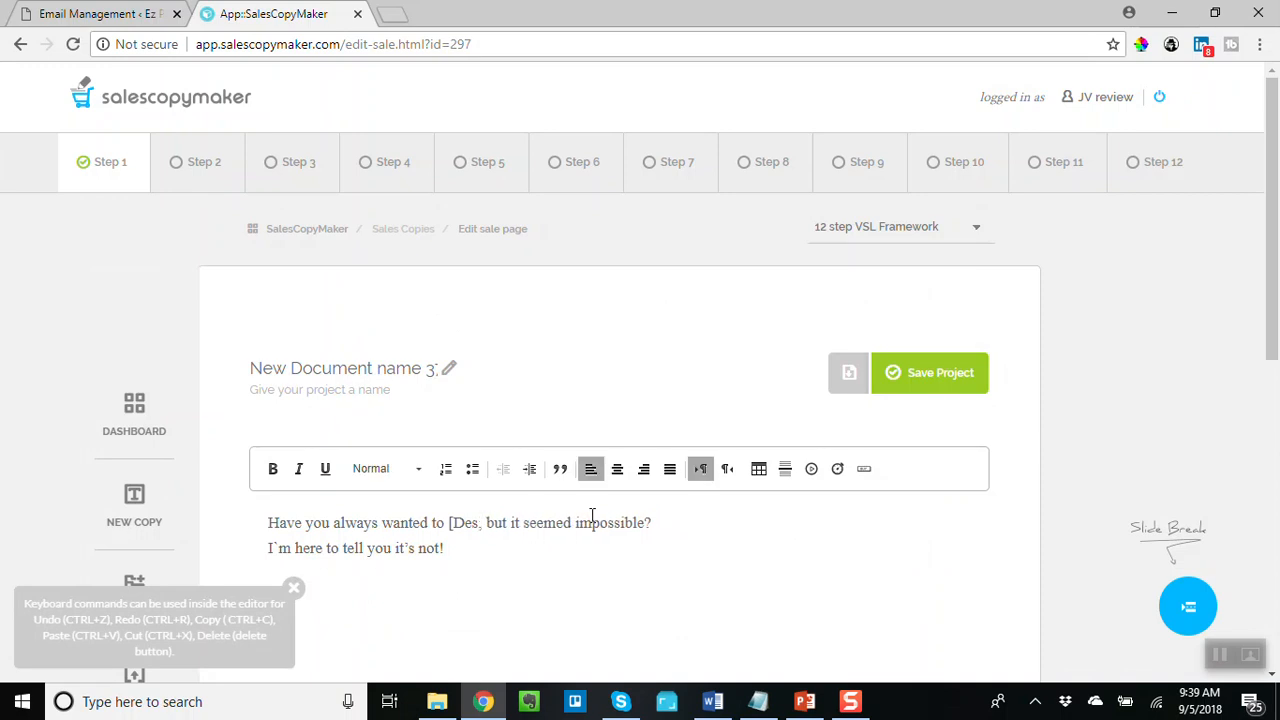
key("BackSpace")
type("travel the w")
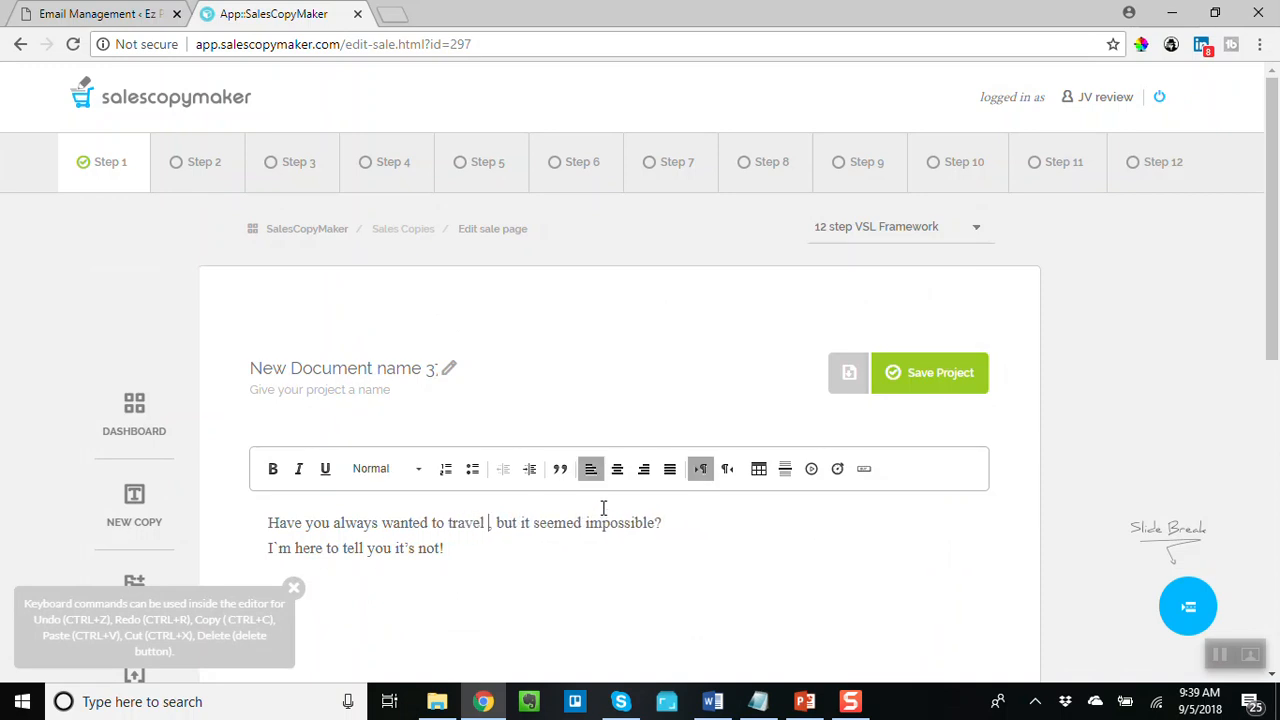
type("orld")
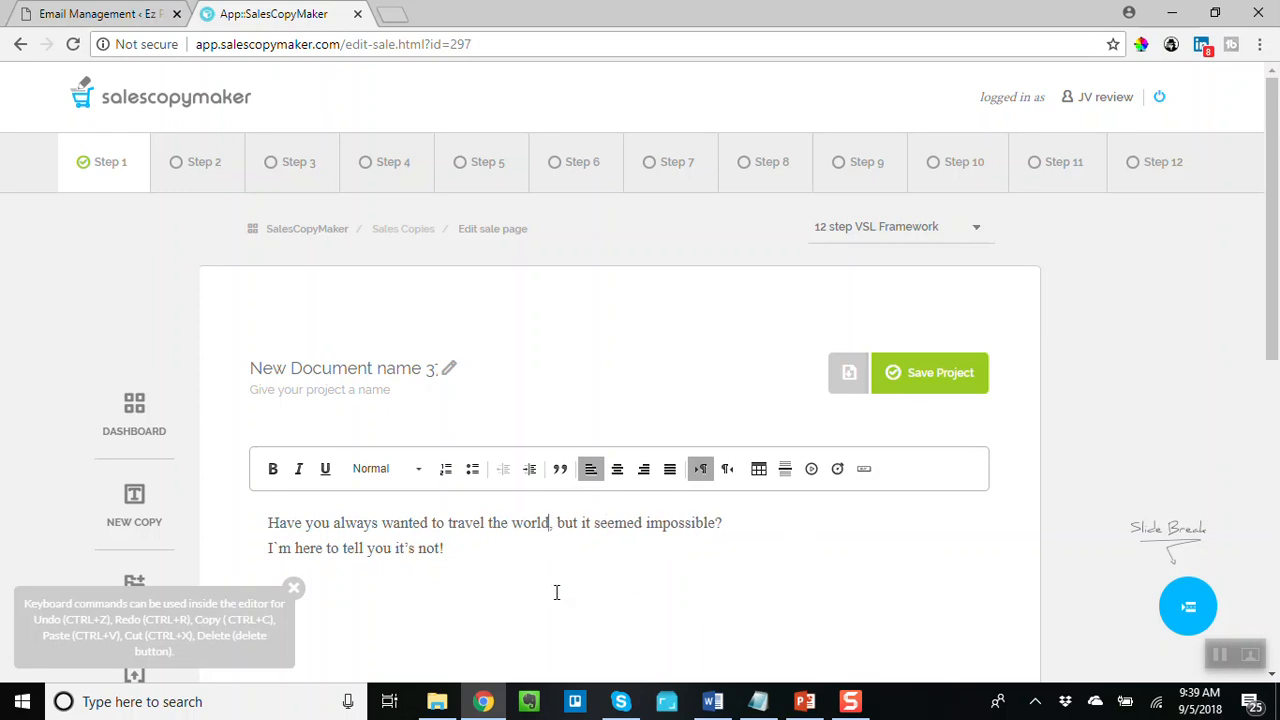
- Dismiss the keyboard tip and insert a slide break below the opening lines
left_click(490, 544)
left_click(294, 587)
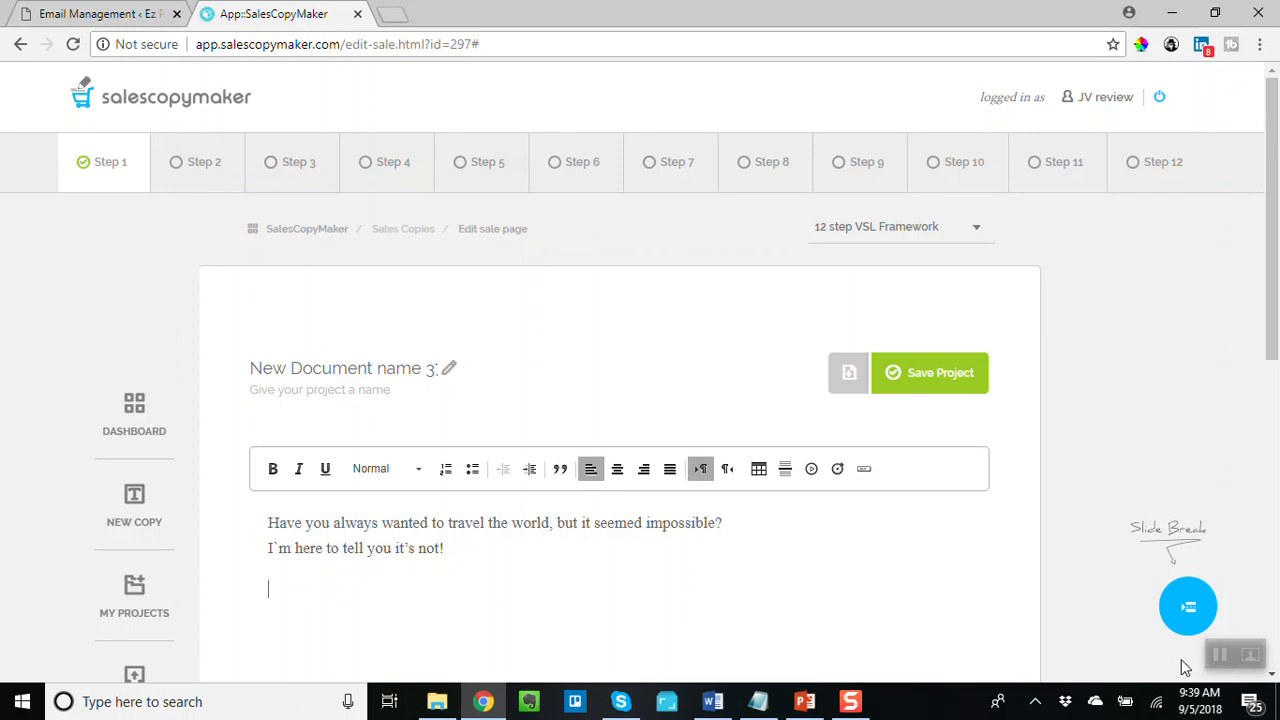
left_click(1189, 617)
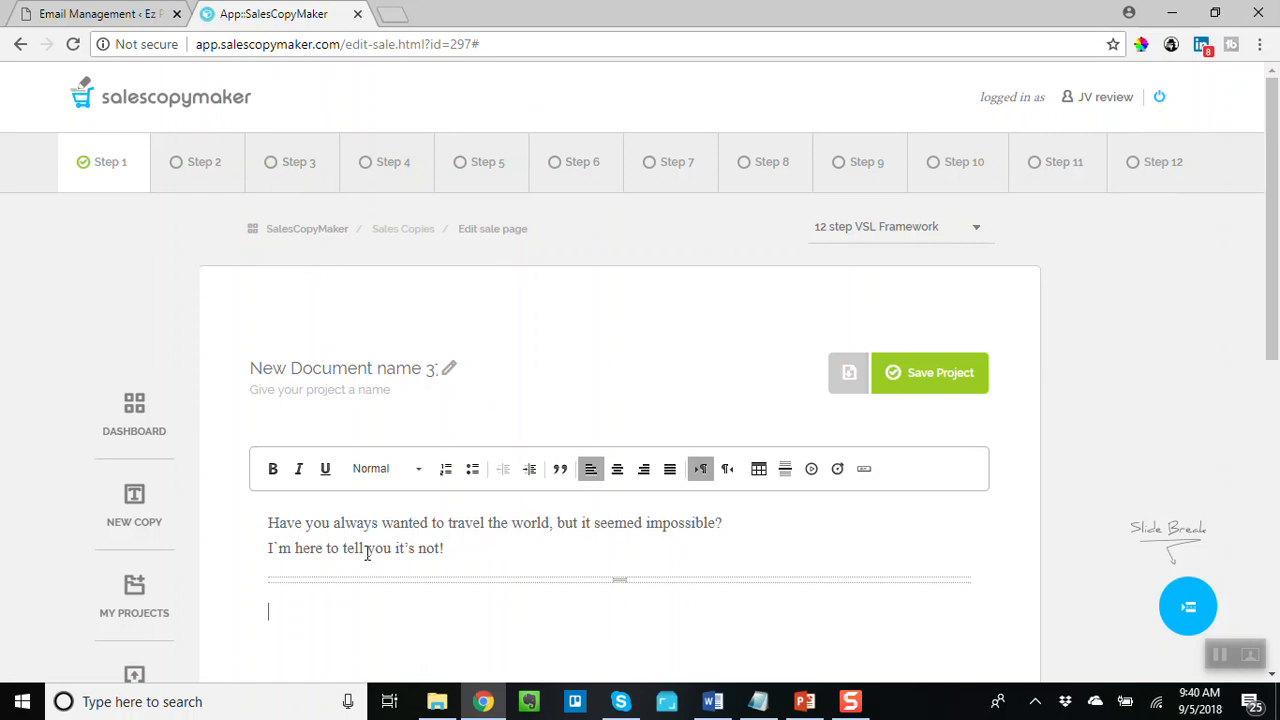
- Open Step 2 and insert the 'Can you think of anything more discouraging than [Problem]' agitation template
left_click(200, 163)
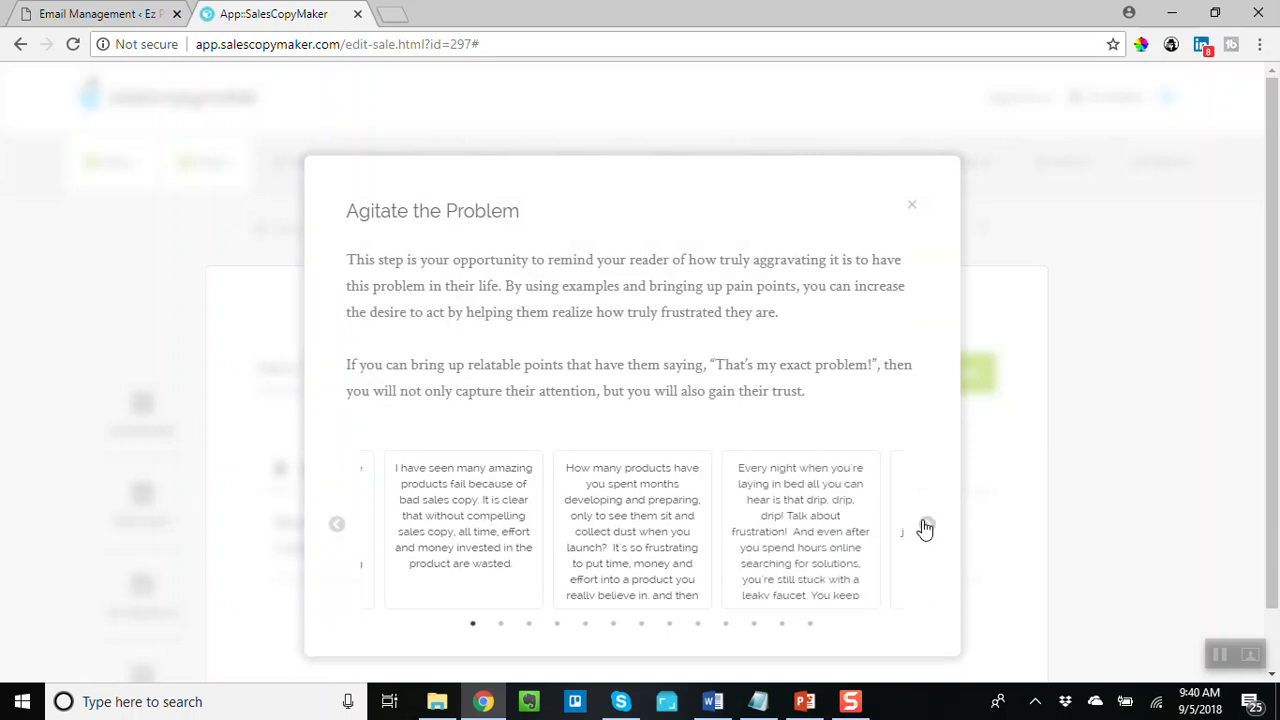
mouse_move(763, 543)
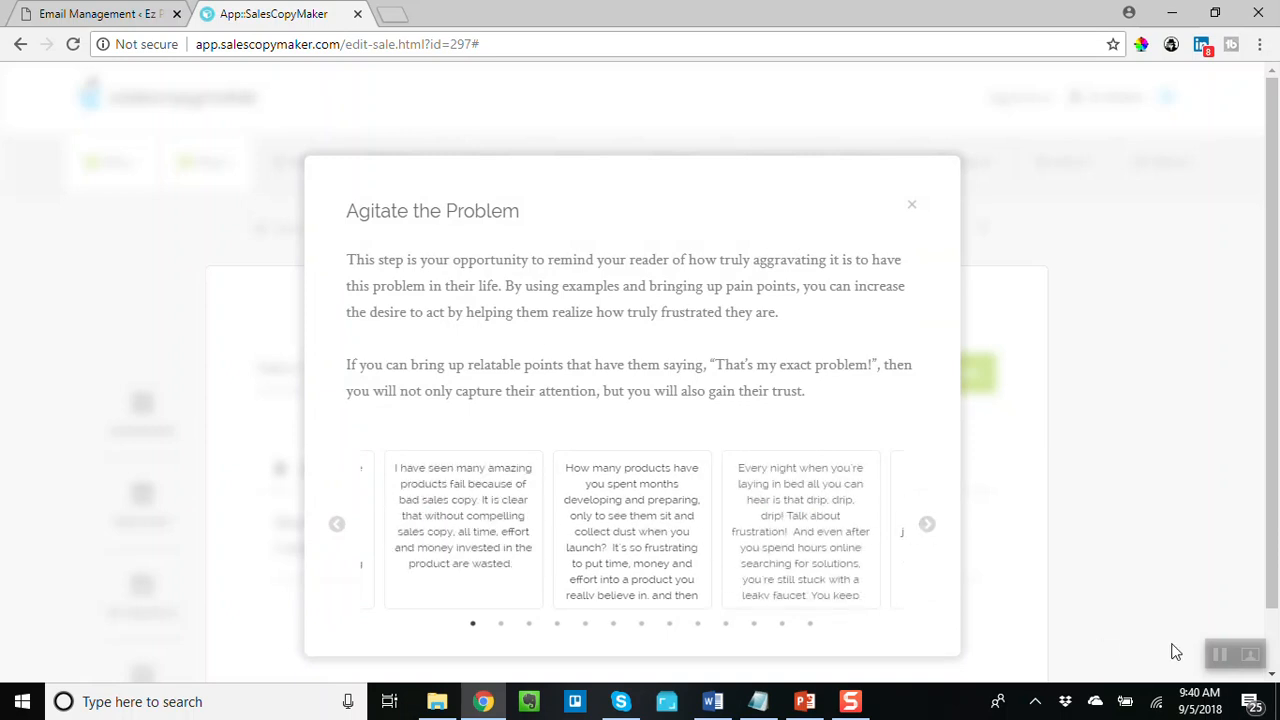
left_click(1220, 654)
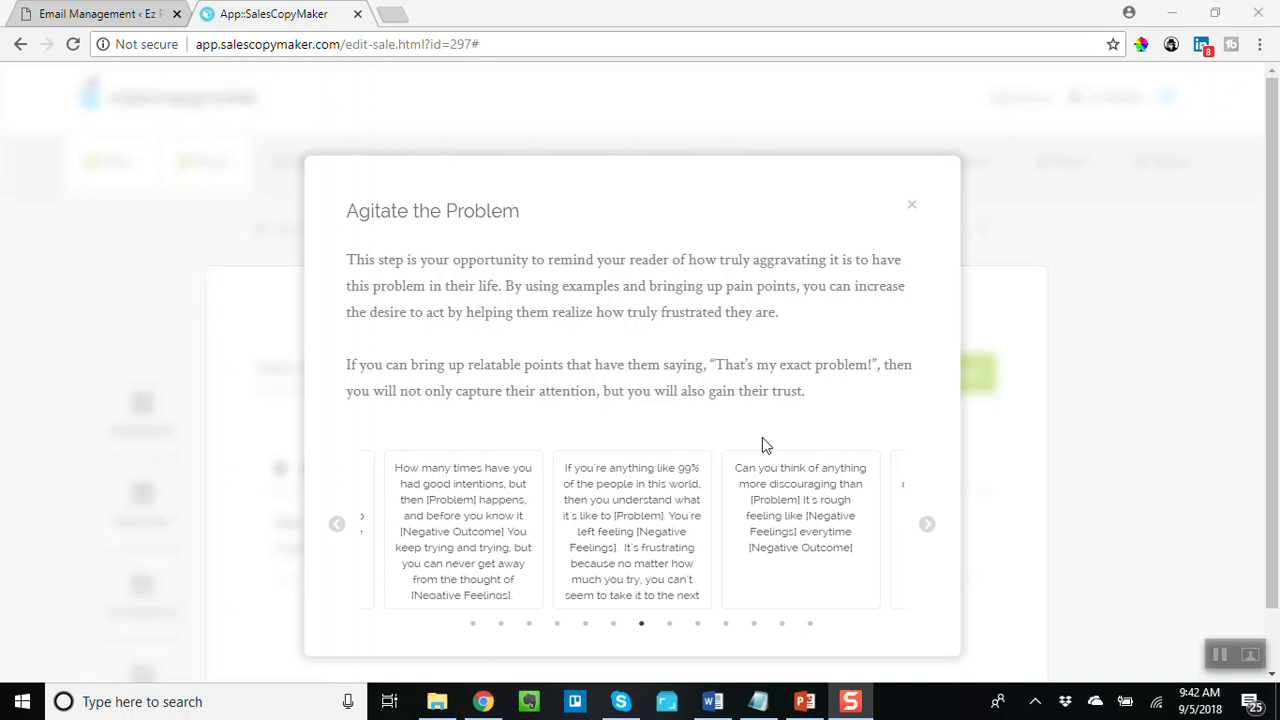
mouse_move(824, 502)
mouse_move(648, 528)
mouse_move(794, 477)
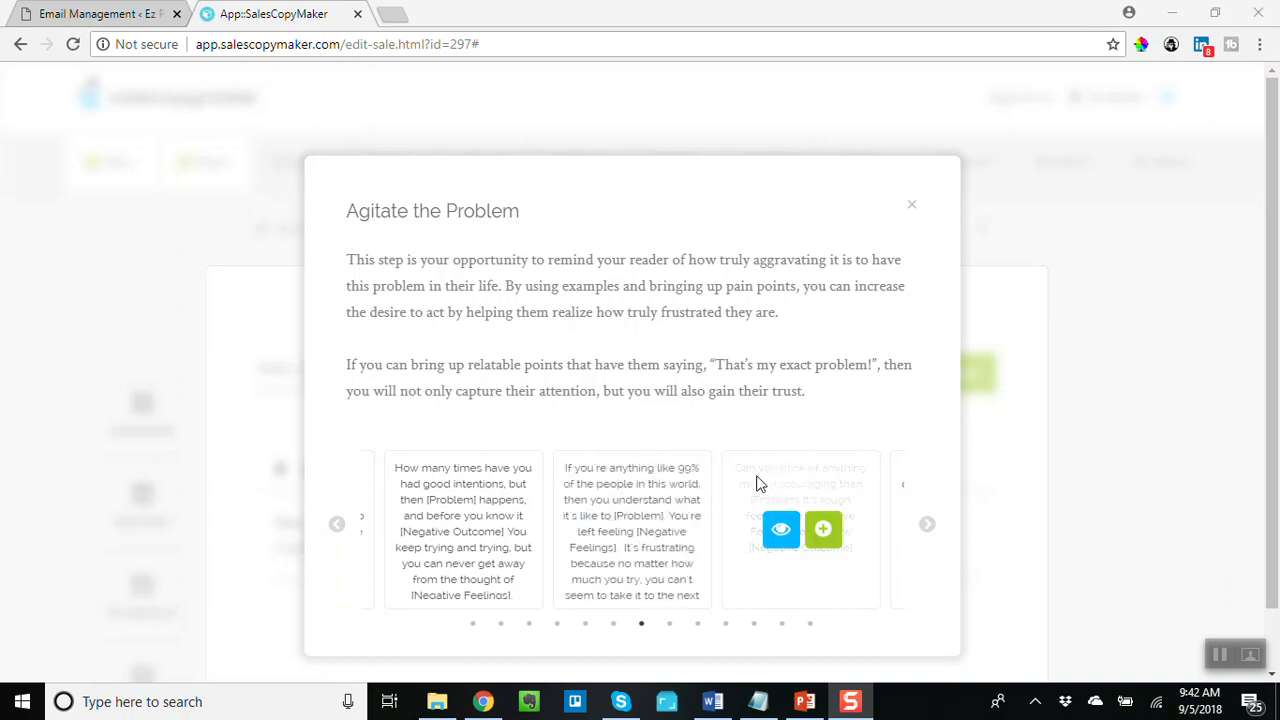
mouse_move(640, 552)
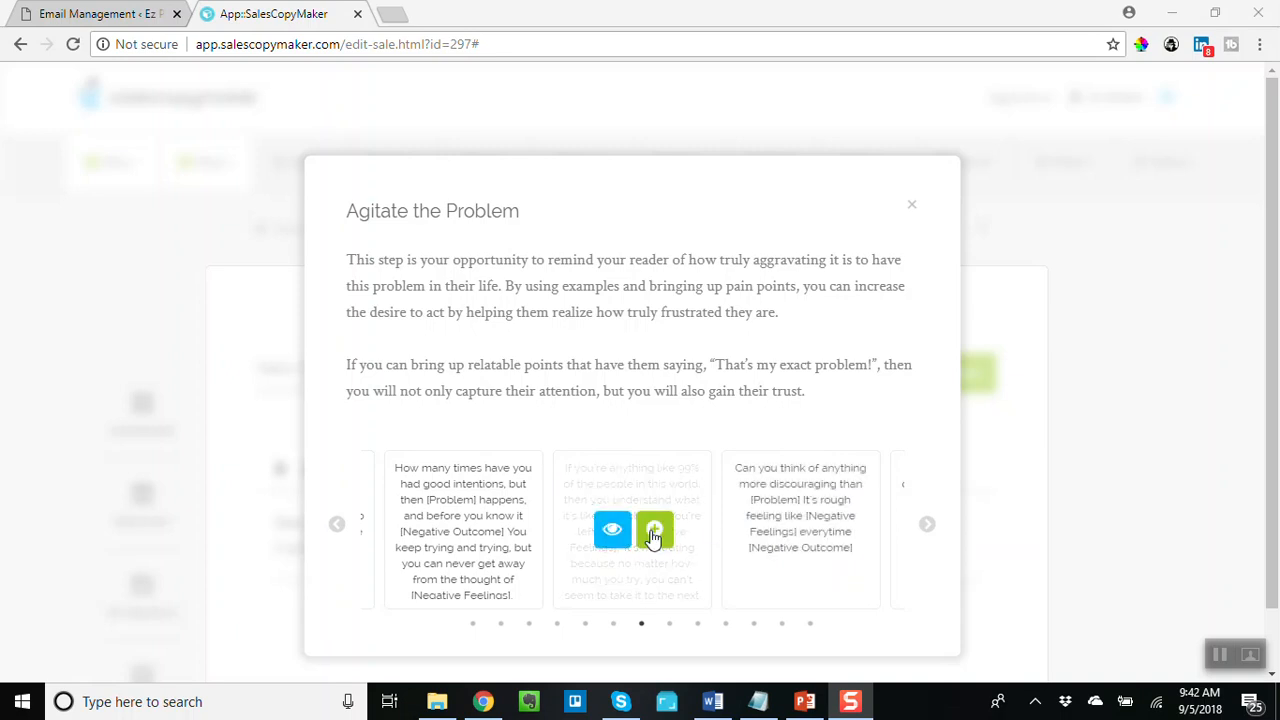
left_click(826, 530)
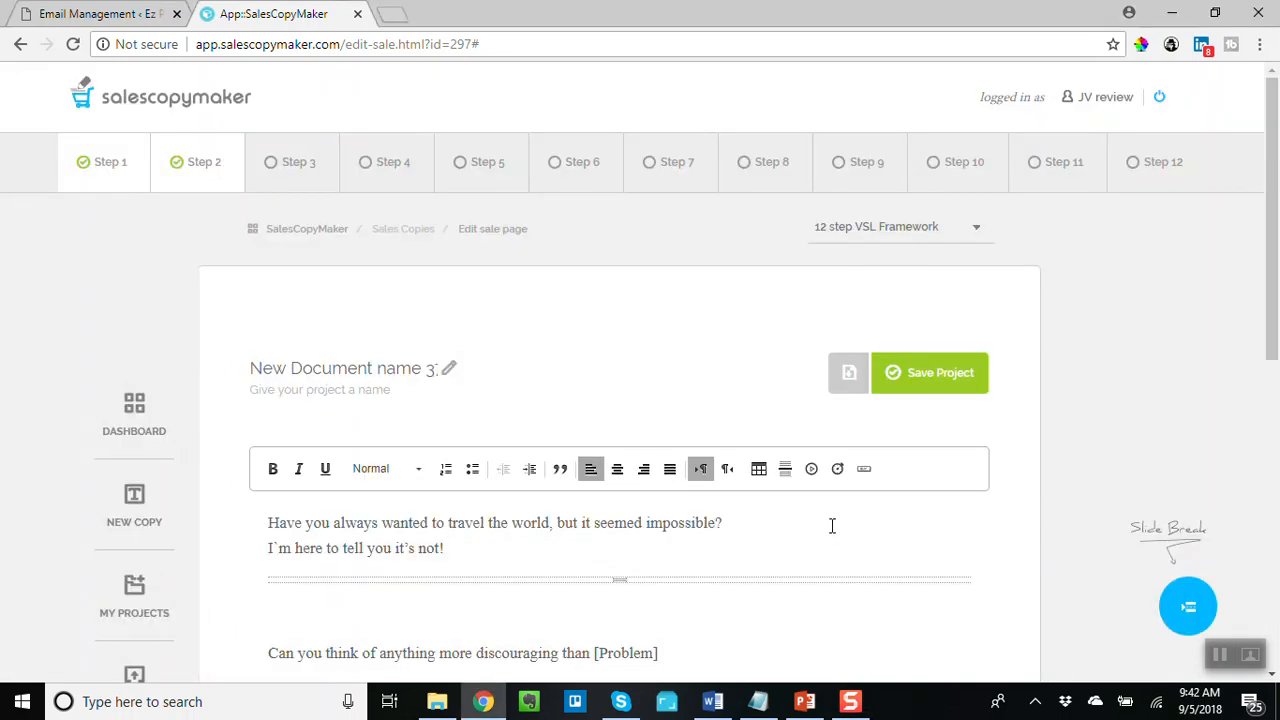
- Replace the [Problem] placeholder with 'wanting to have a life and be a world traveler'
scroll(831, 525, "down", 2)
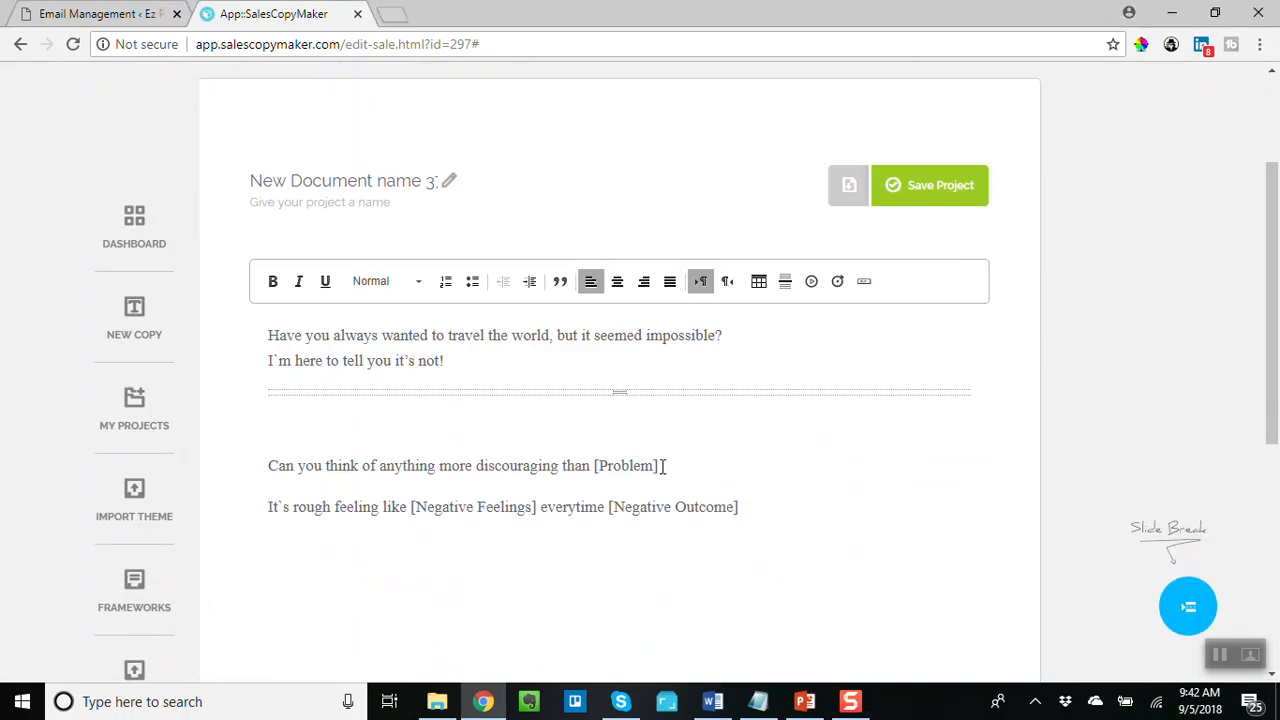
left_click_drag(660, 466, 596, 474)
type("wanting to have a l")
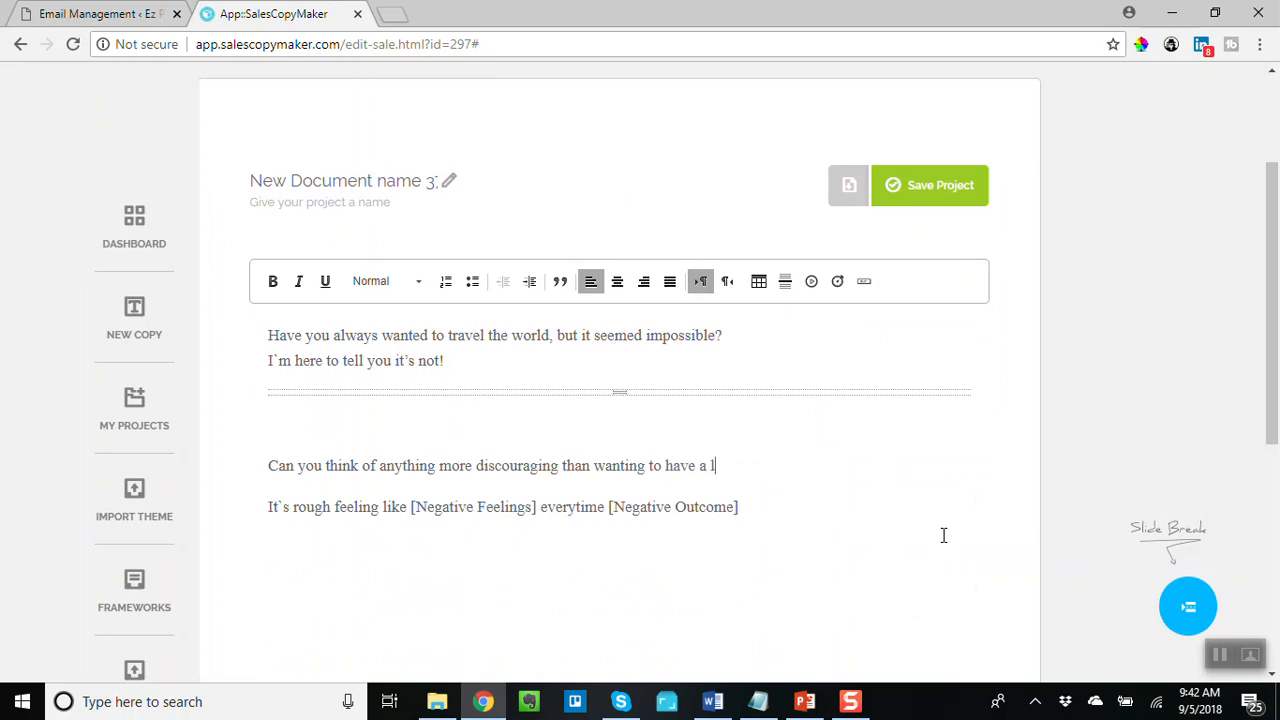
type("ife and be a world traveler")
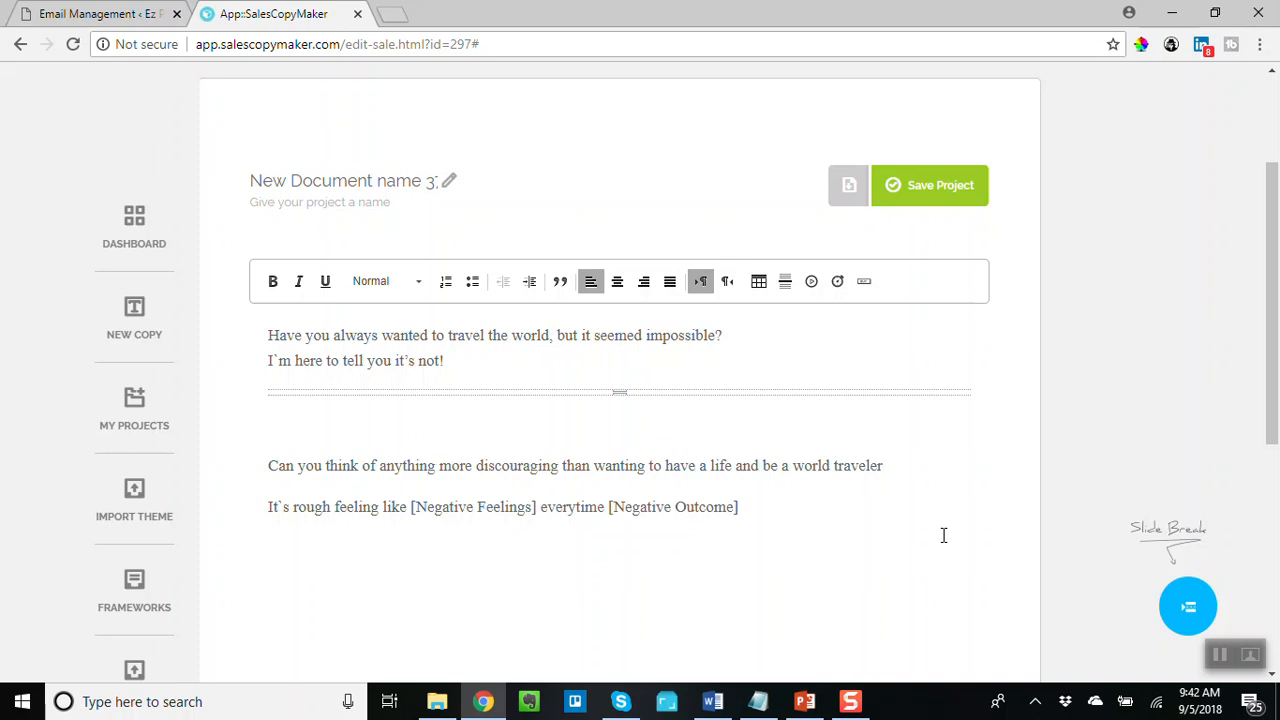
- Extend the sentence with ', but you can't because you can't afford it?'
type(", but you can't becua")
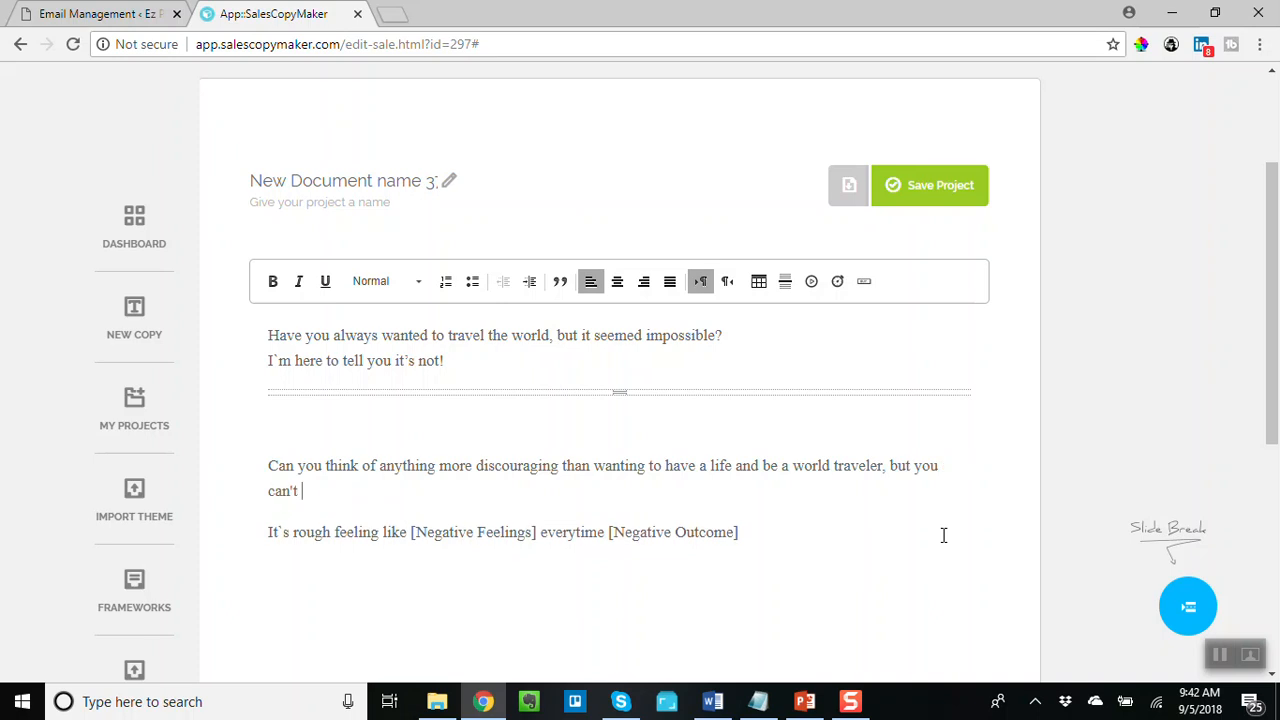
key("BackSpace")
key("BackSpace")
type("use of money")
key("BackSpace")
key("BackSpace")
key("BackSpace")
key("BackSpace")
key("BackSpace")
key("BackSpace")
key("BackSpace")
key("BackSpace")
type("you can't afford it")
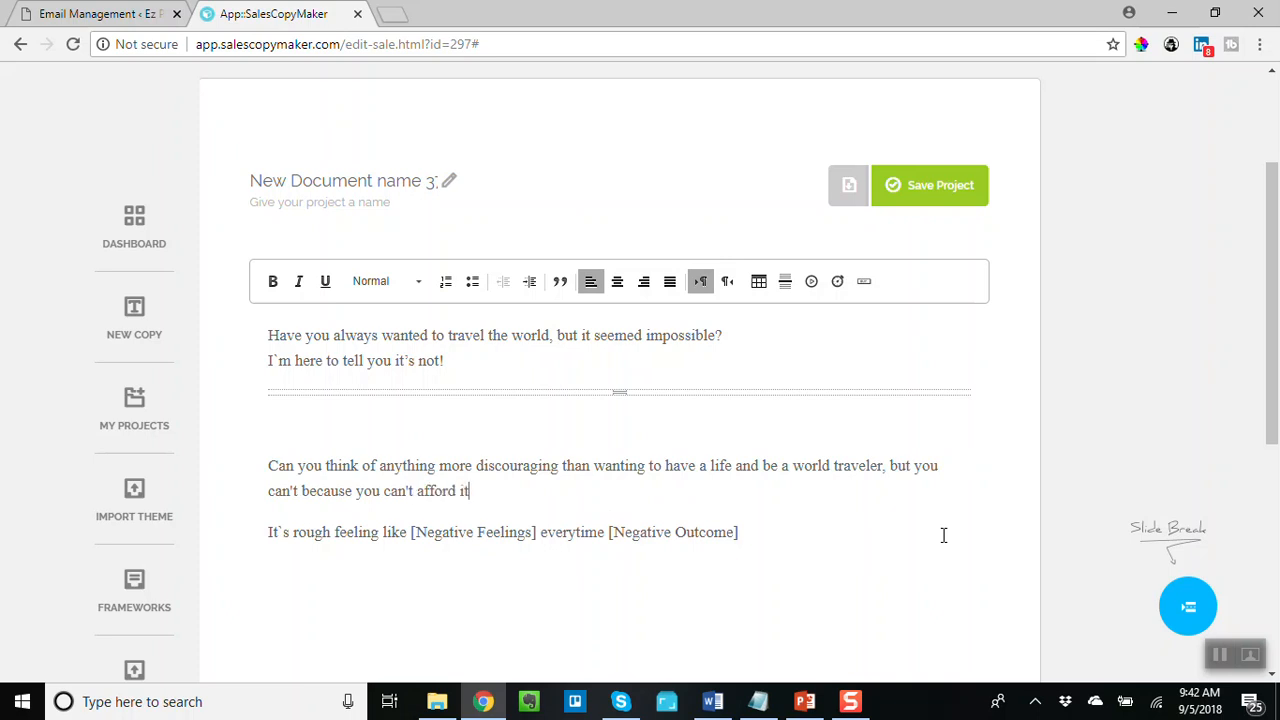
type("?")
- Delete the 'It's rough feeling like [Negative Feelings]...' line and insert a slide break below the paragraph
key("Up")
left_click_drag(752, 530, 201, 525)
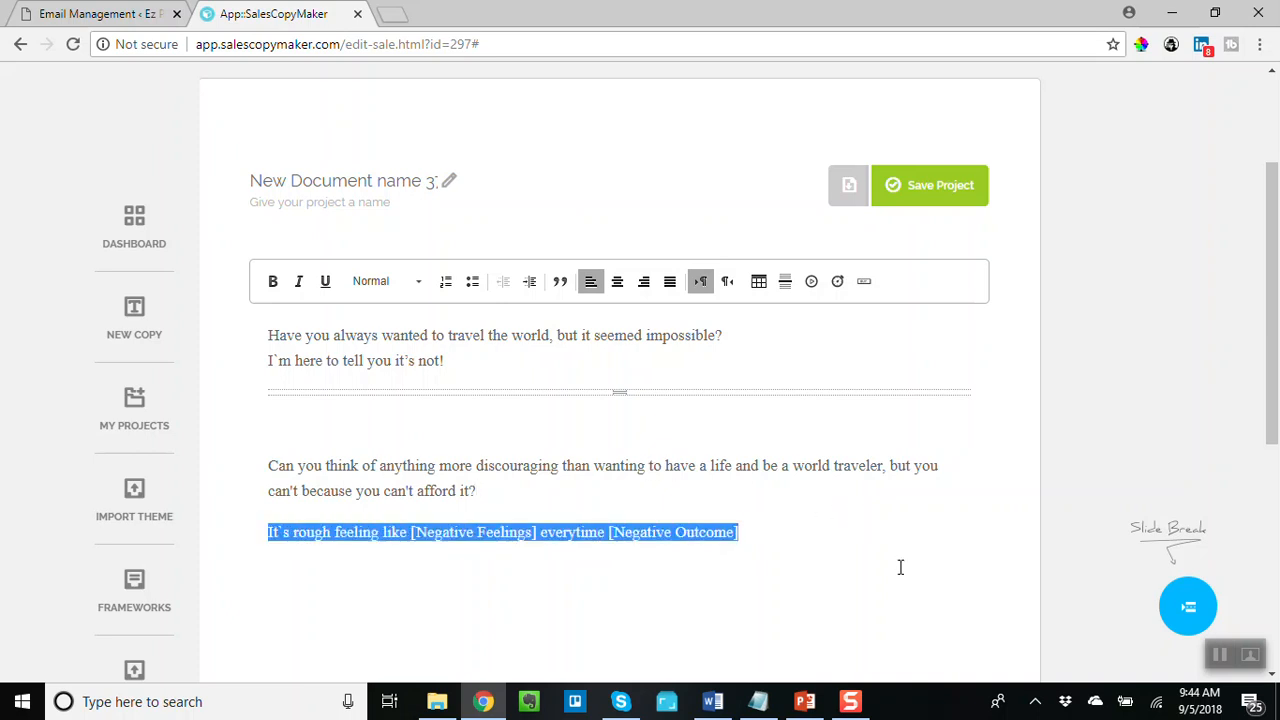
key("BackSpace")
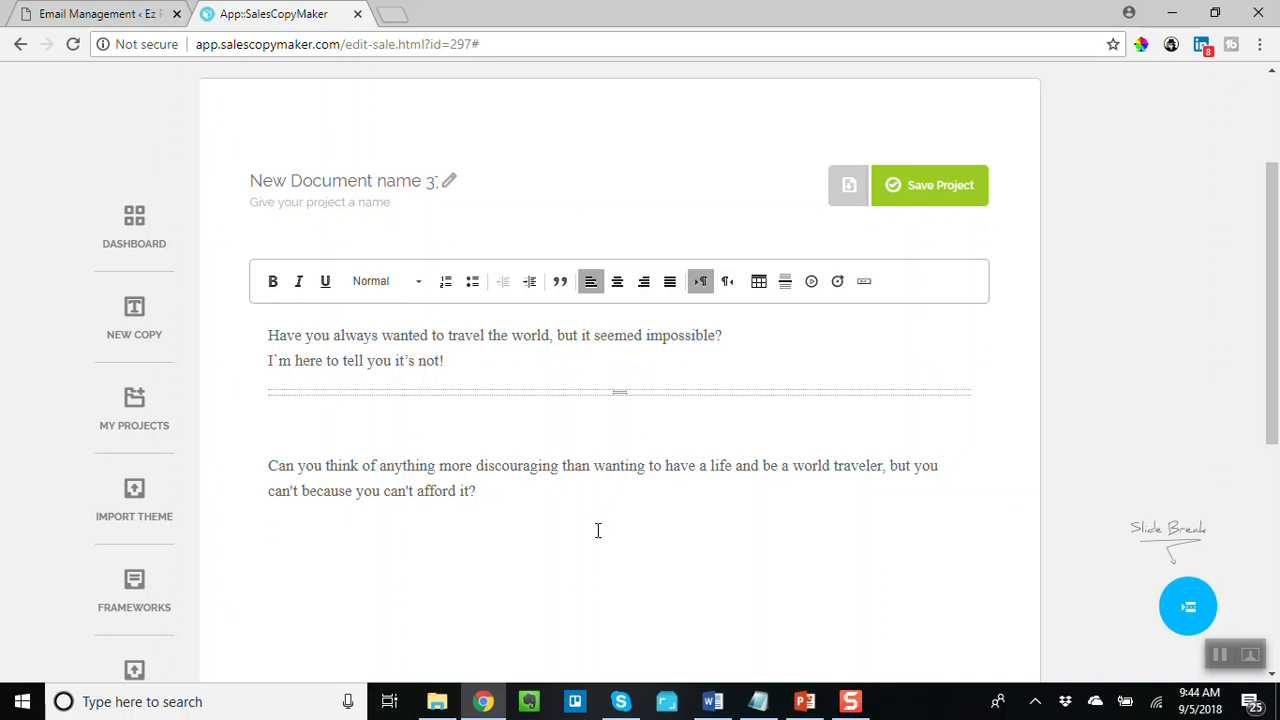
left_click(1190, 609)
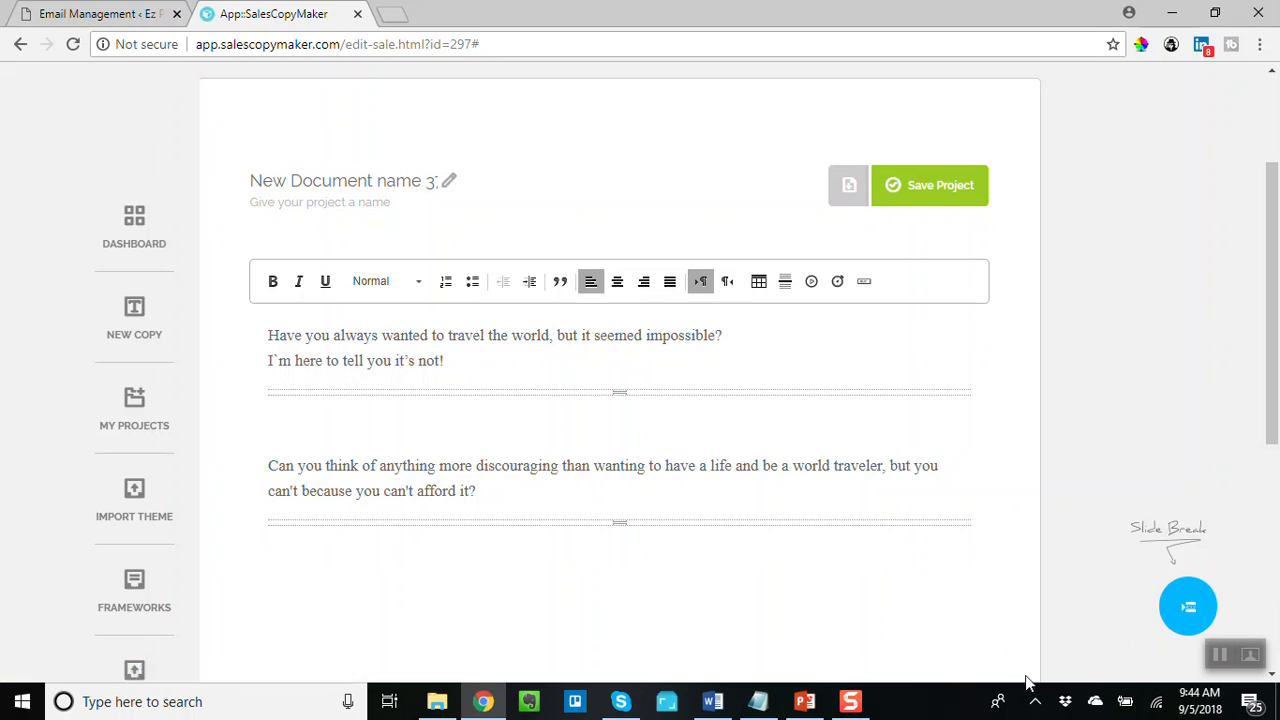
left_click(1220, 655)
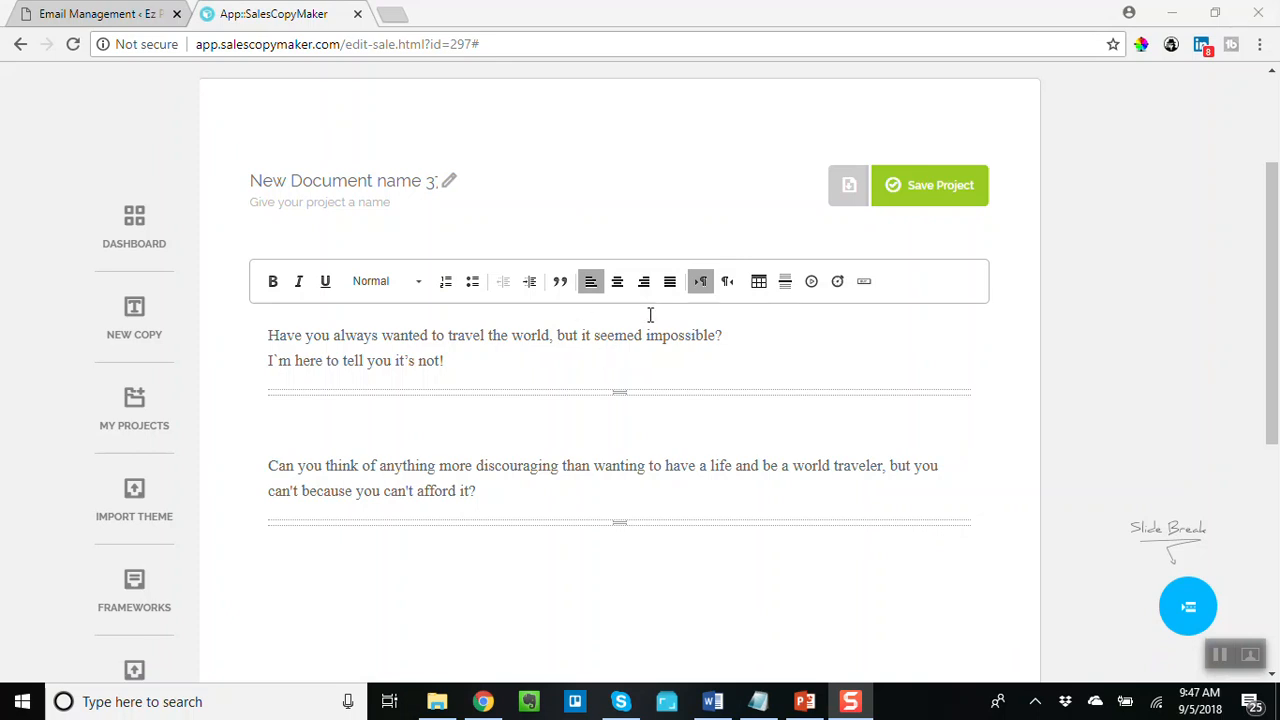
- Switch the framework to Webinar Registration Framework
scroll(1200, 188, "up", 2)
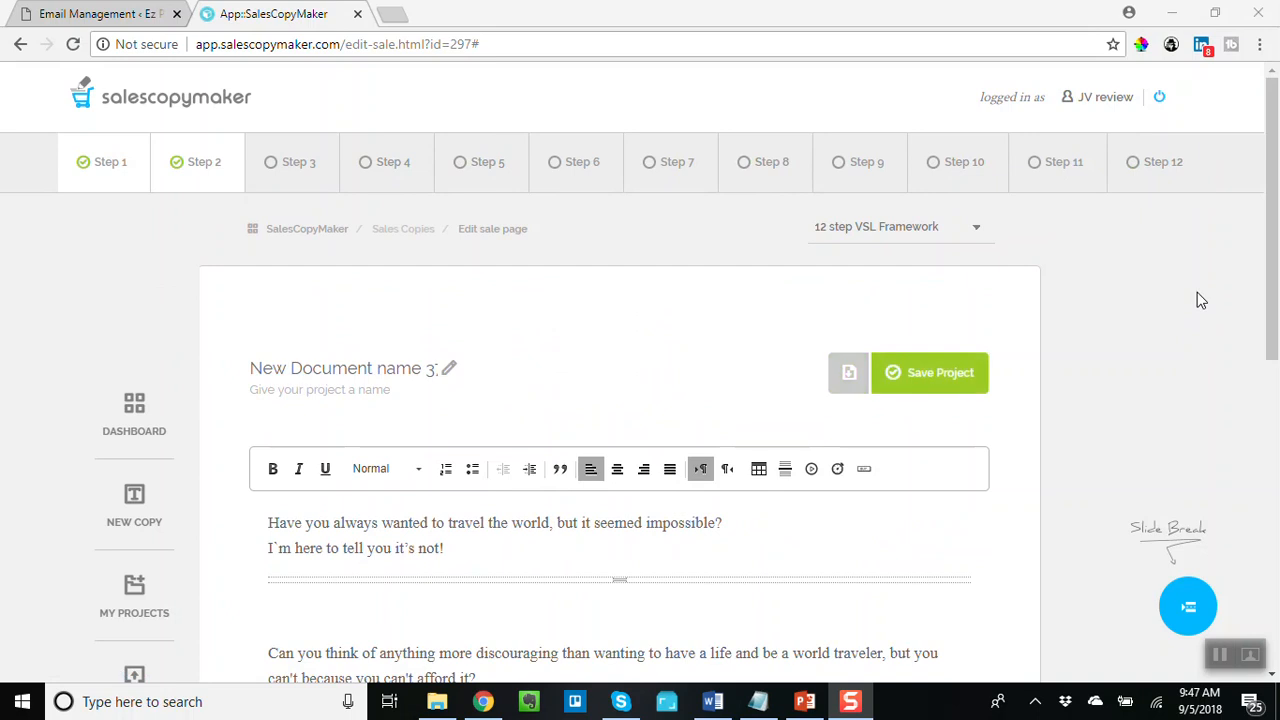
left_click(969, 229)
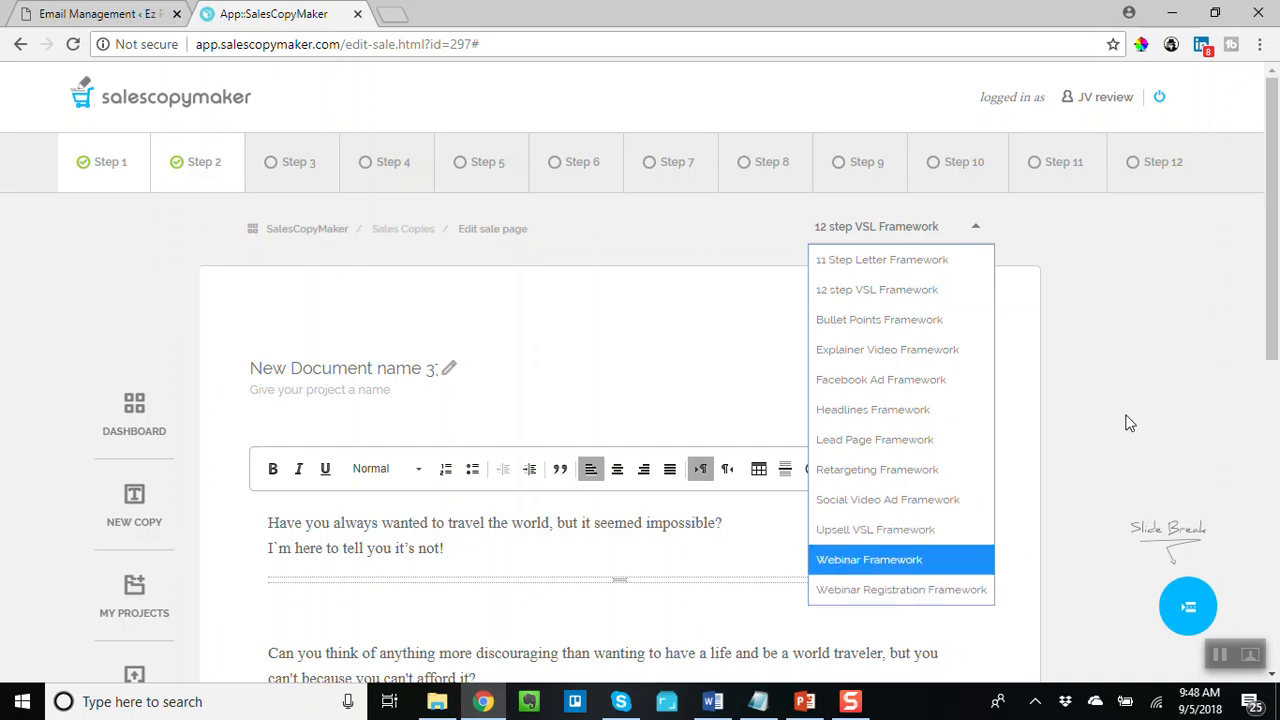
left_click(922, 592)
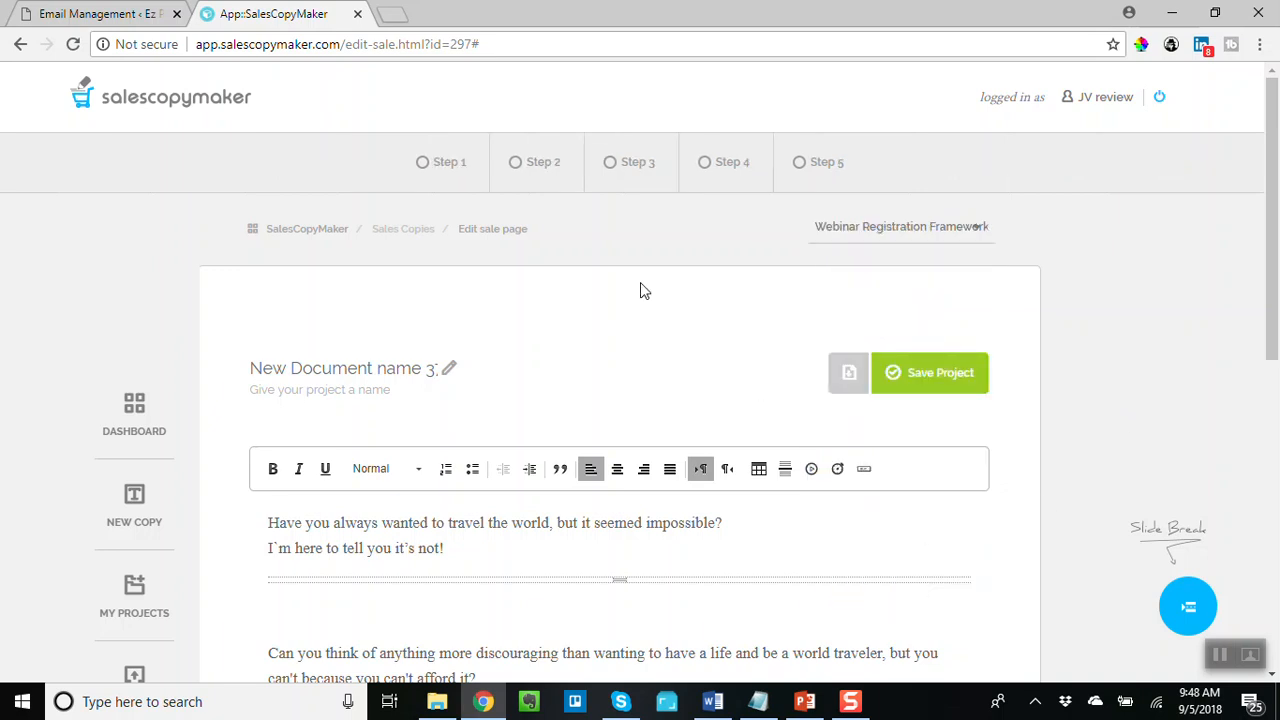
- Preview the template dialogs for Steps 1 to 3 of the Webinar Registration framework
left_click(452, 168)
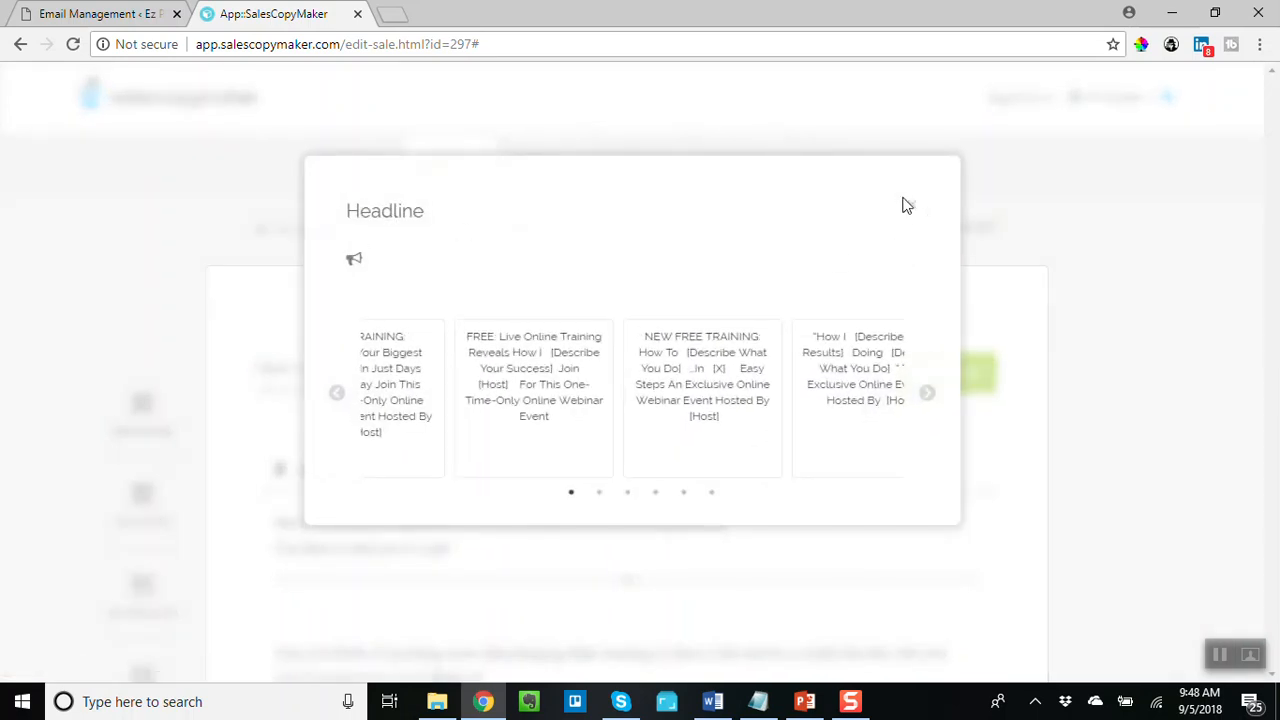
left_click(914, 208)
left_click(534, 166)
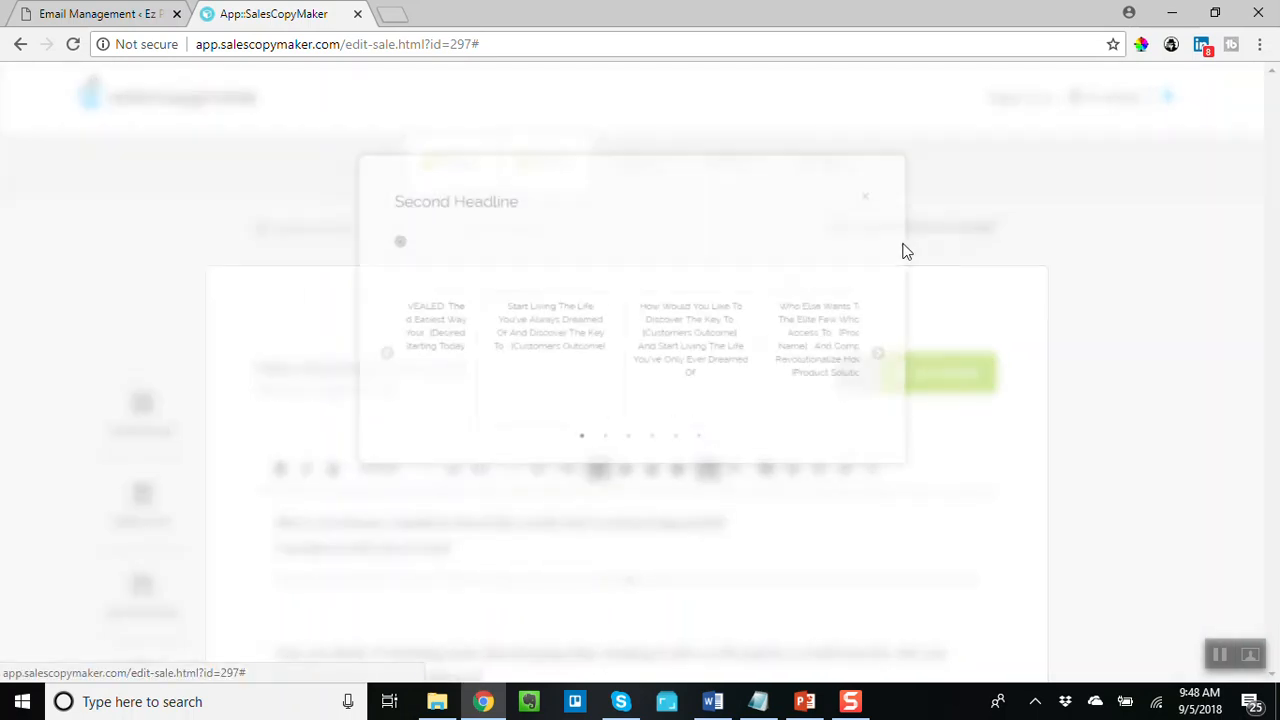
left_click(911, 208)
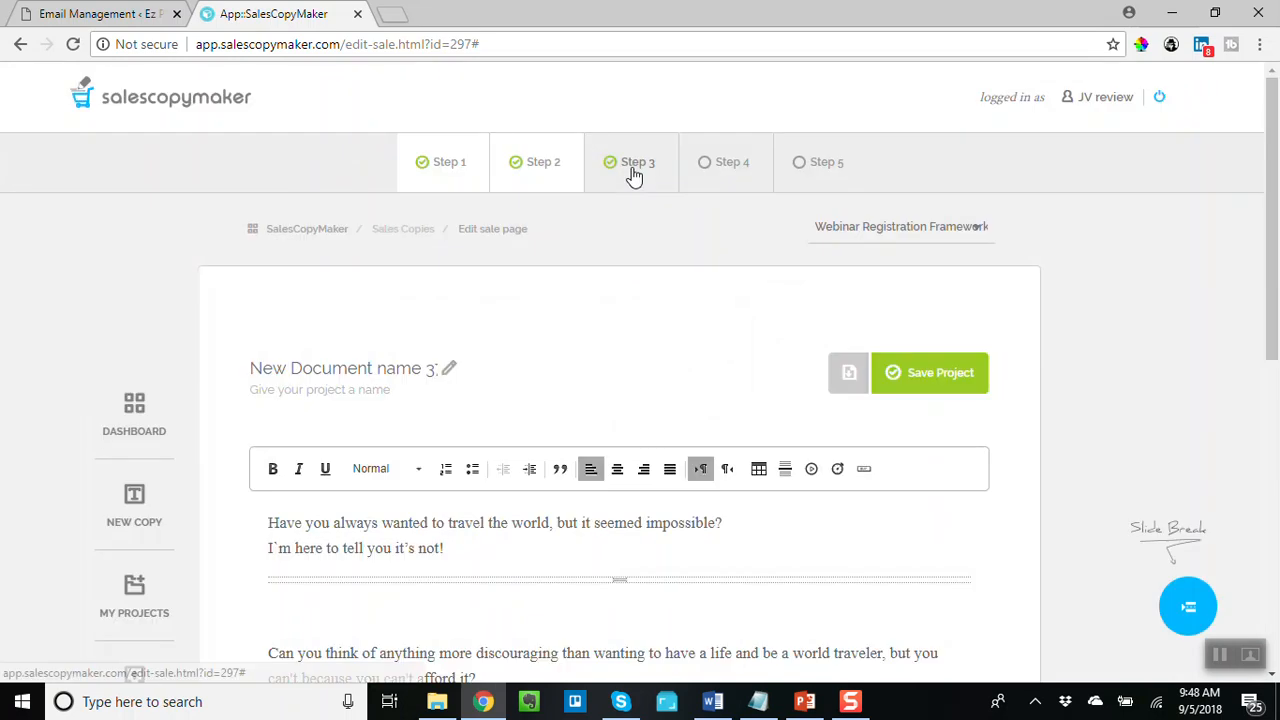
left_click(631, 170)
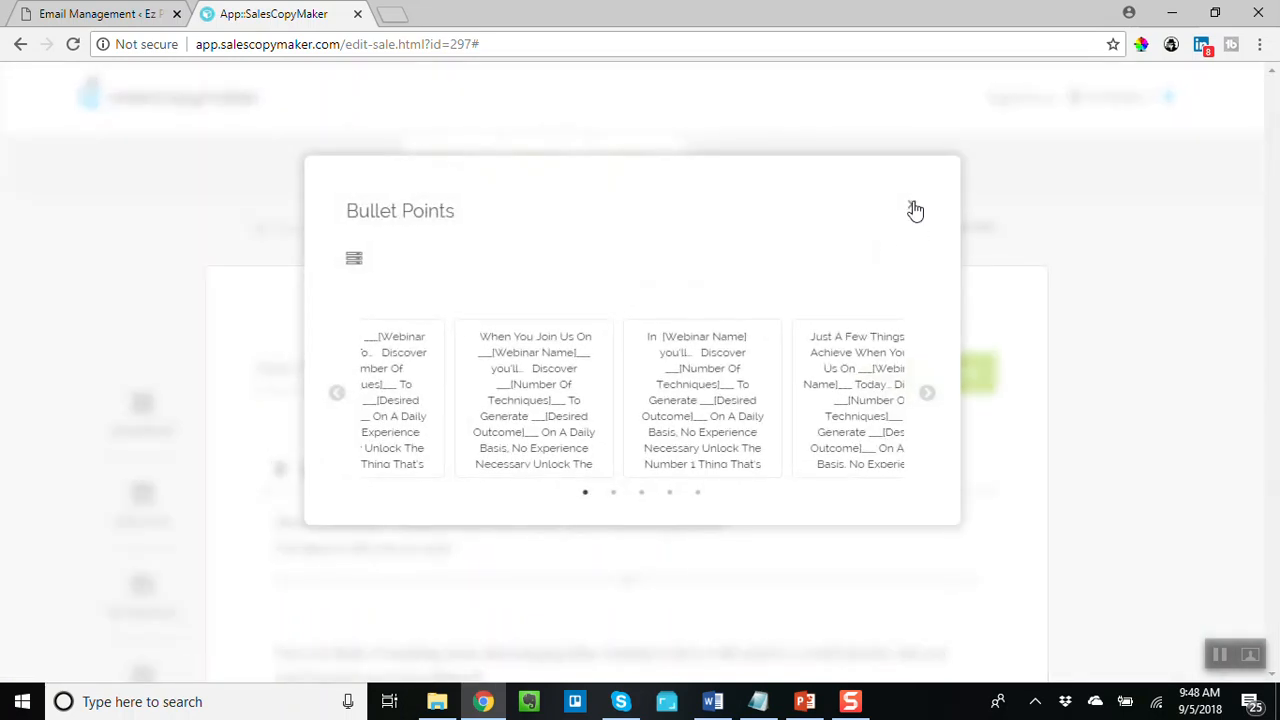
left_click(914, 208)
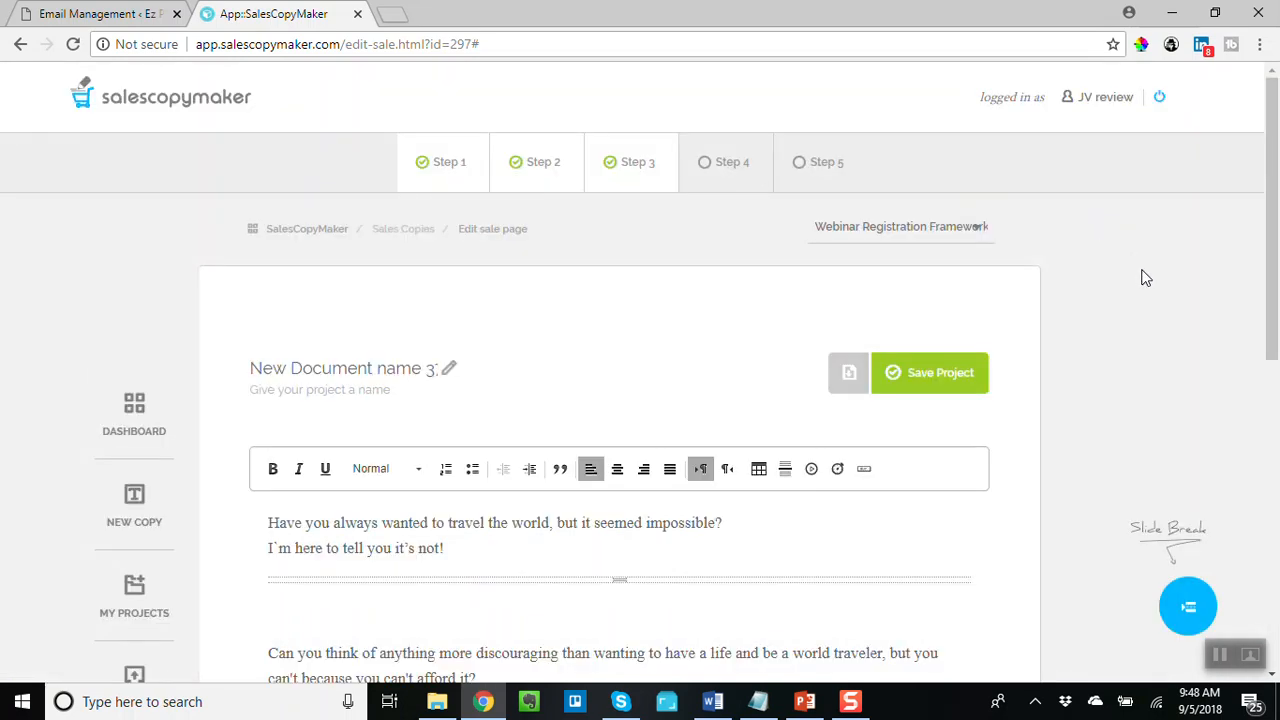
- Switch the framework back to 12 step VSL Framework
scroll(1146, 278, "down", 1)
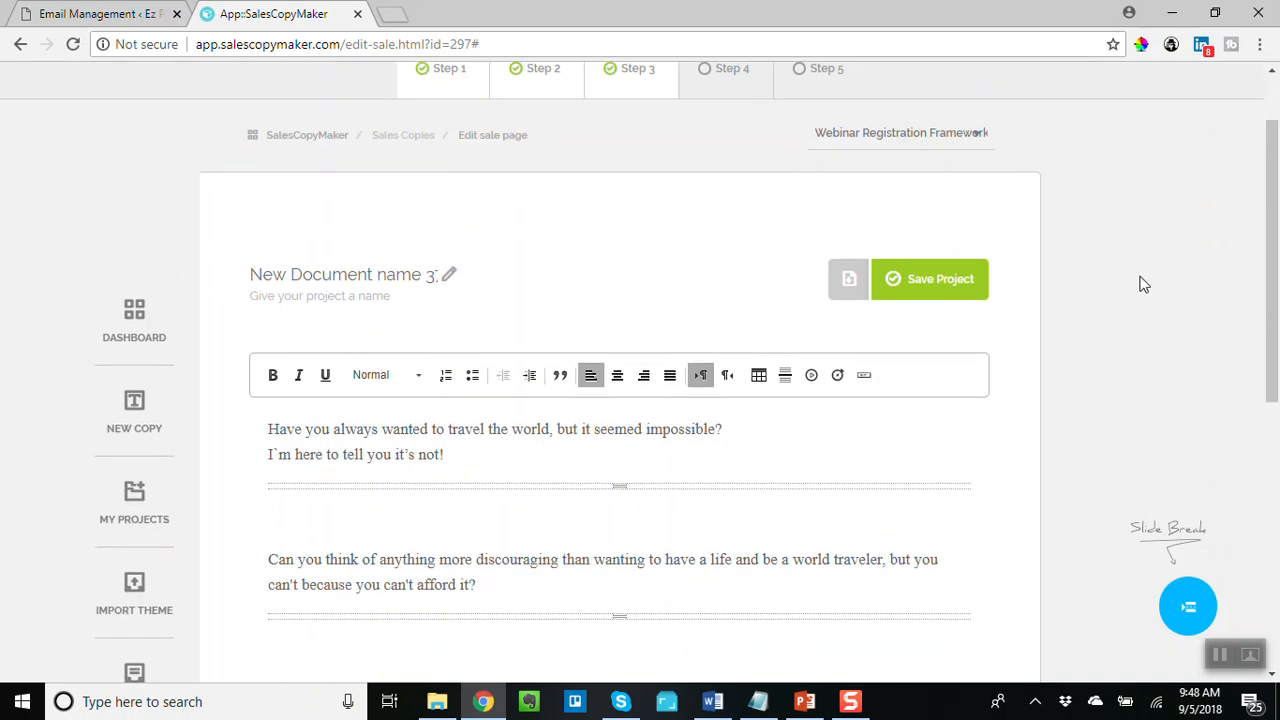
scroll(1144, 285, "up", 1)
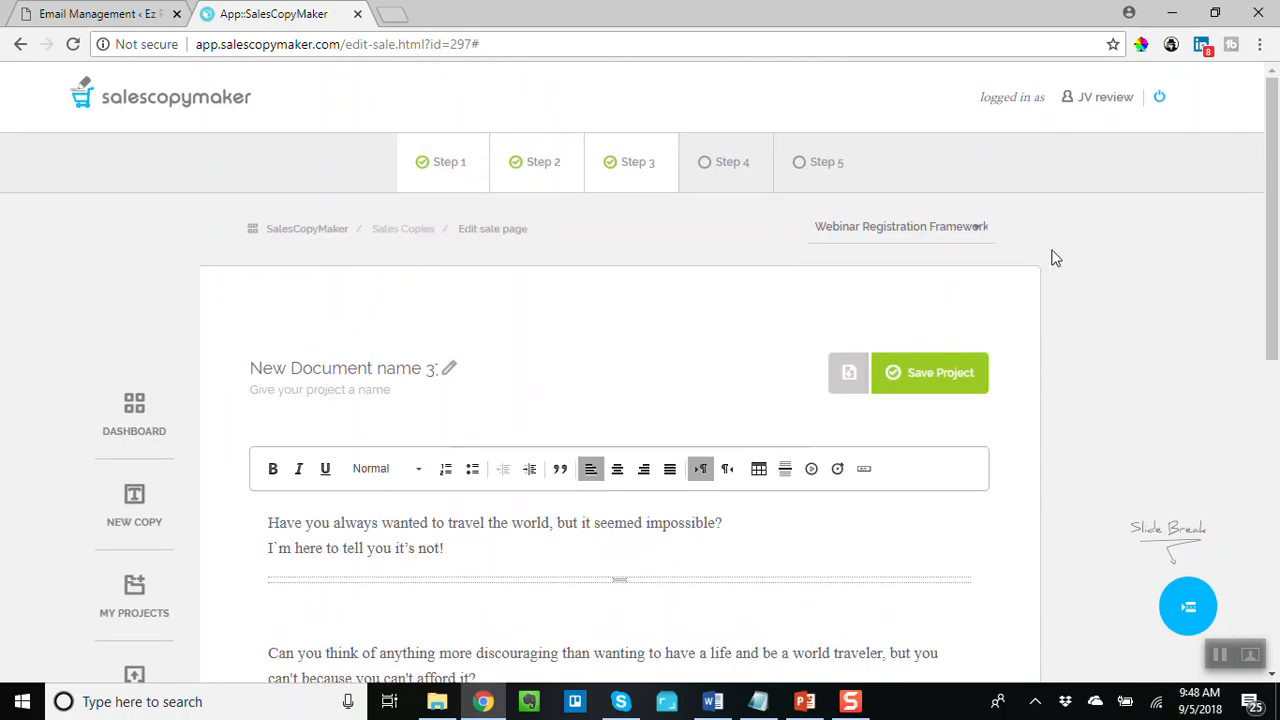
left_click(980, 228)
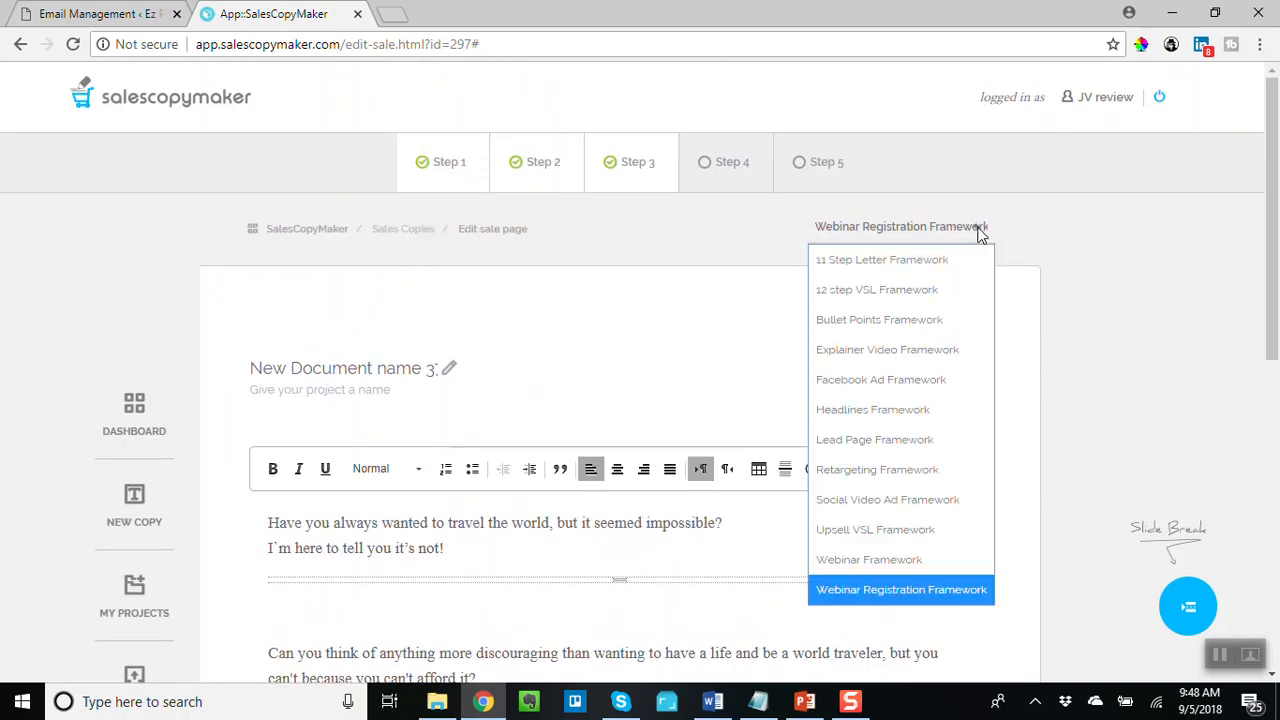
left_click(907, 284)
- Open the export options and choose to export with a .ppt template
scroll(1190, 312, "down", 2)
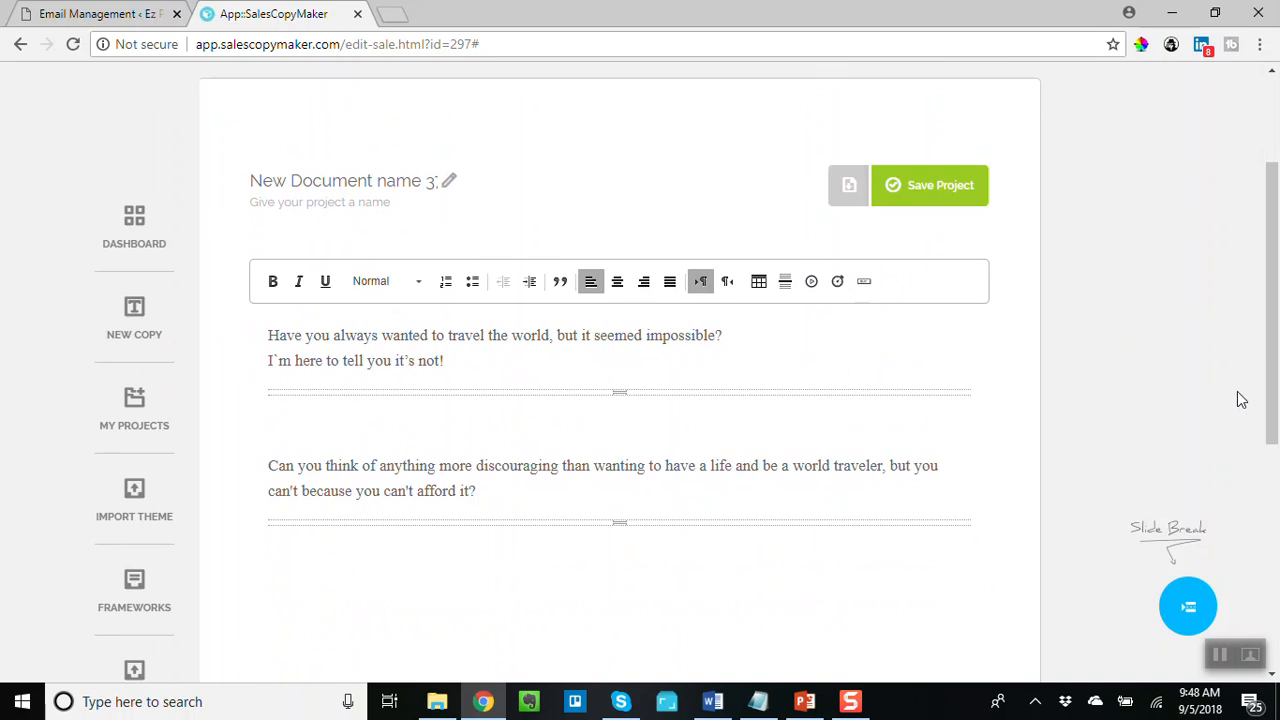
scroll(1168, 357, "up", 2)
scroll(1100, 330, "down", 2)
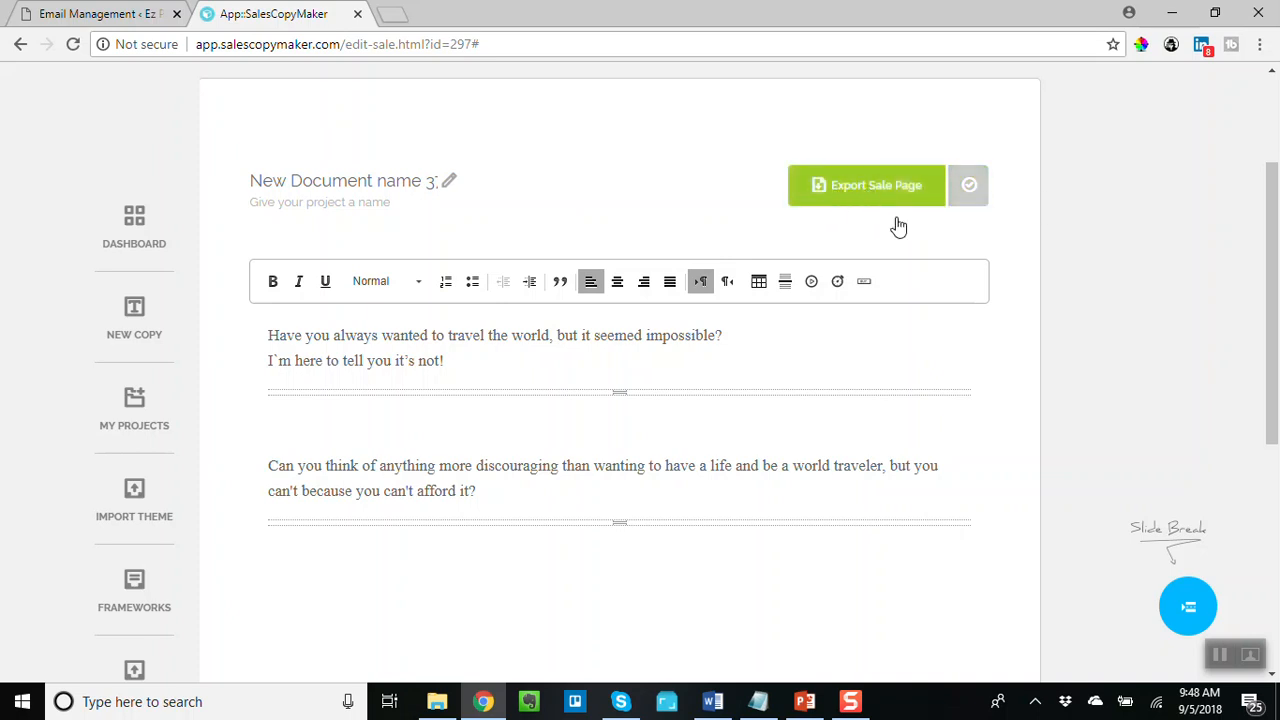
left_click(1220, 655)
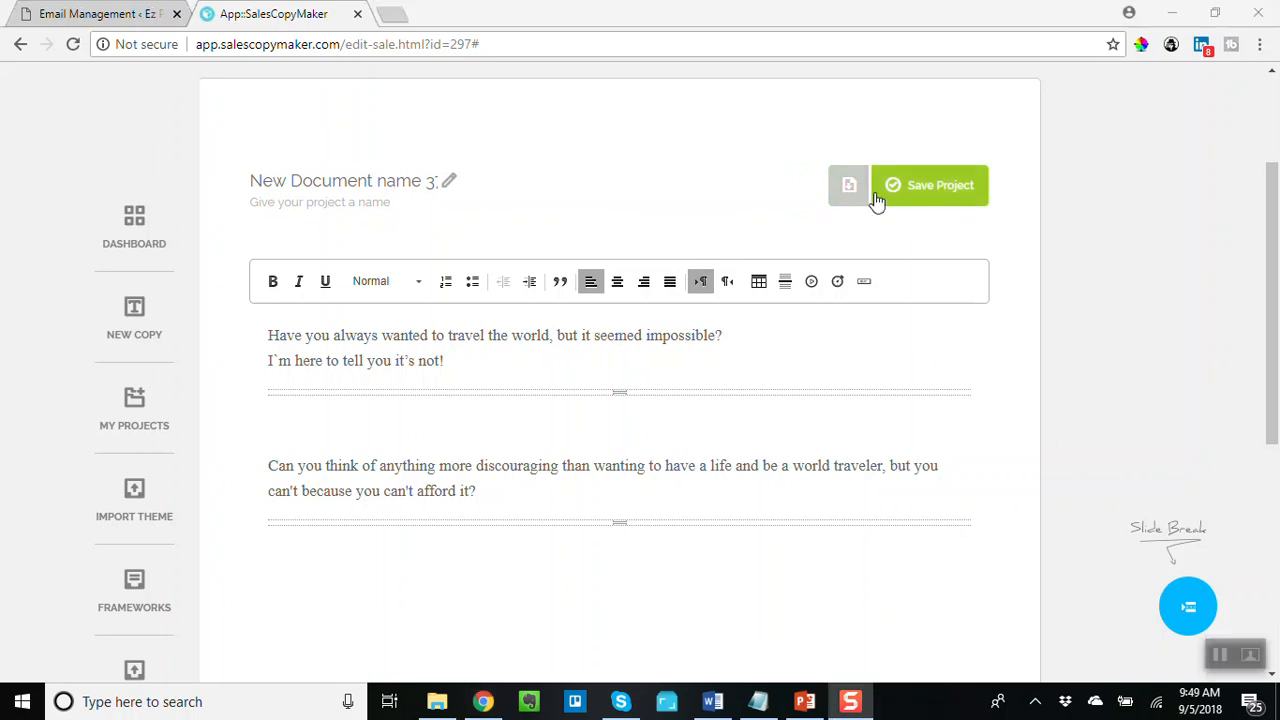
left_click(890, 195)
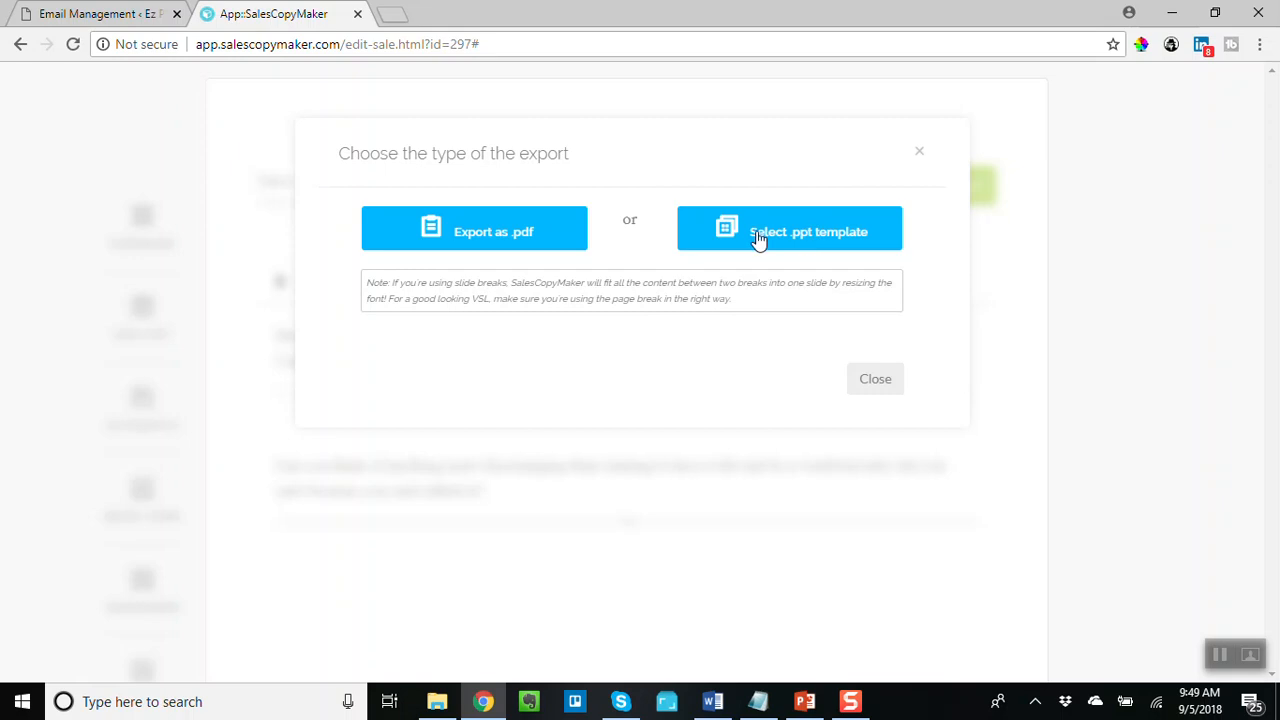
left_click(800, 238)
- Select the Simple White Gradient template and export the sale page as a PowerPoint file
scroll(888, 371, "down", 3)
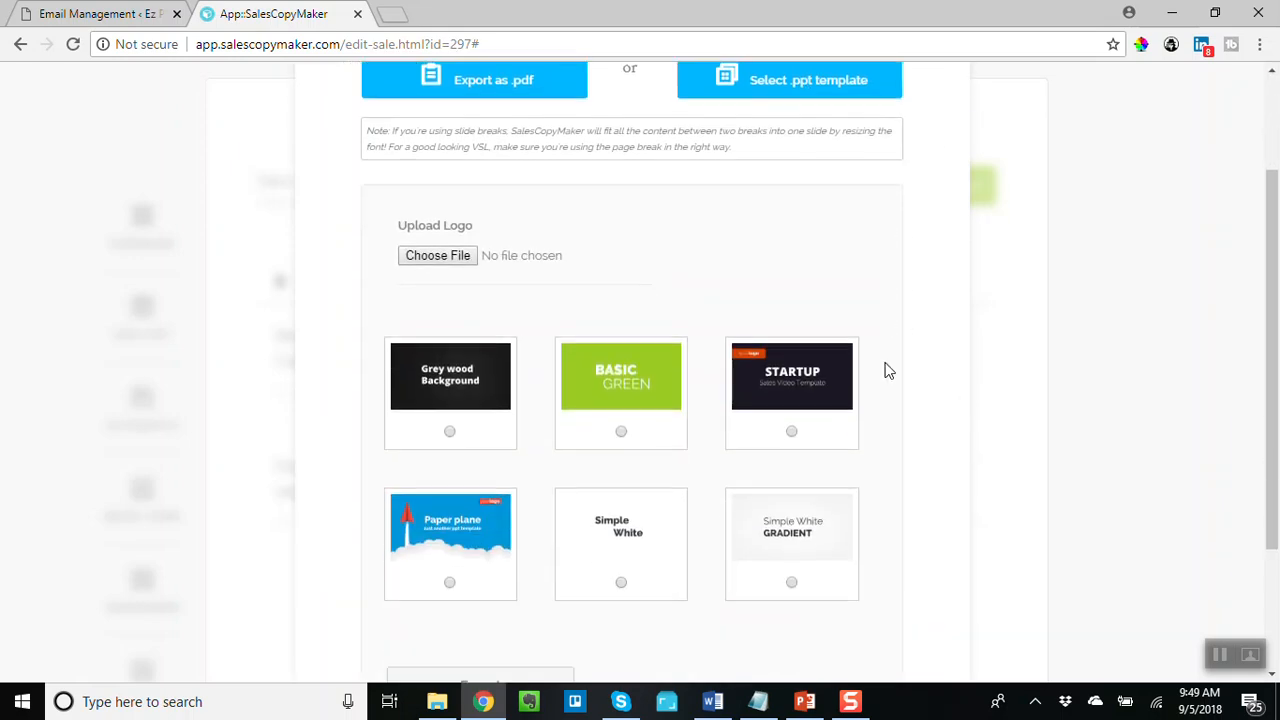
scroll(888, 371, "up", 1)
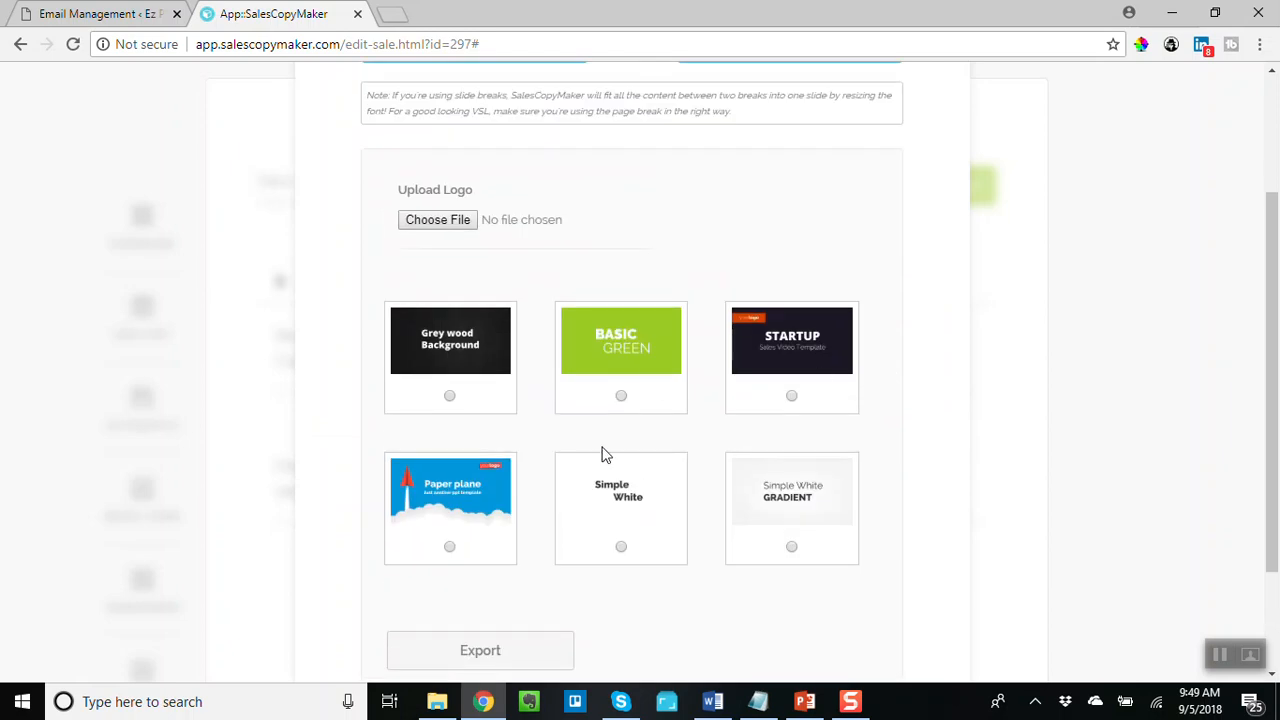
scroll(807, 602, "down", 2)
scroll(807, 602, "up", 2)
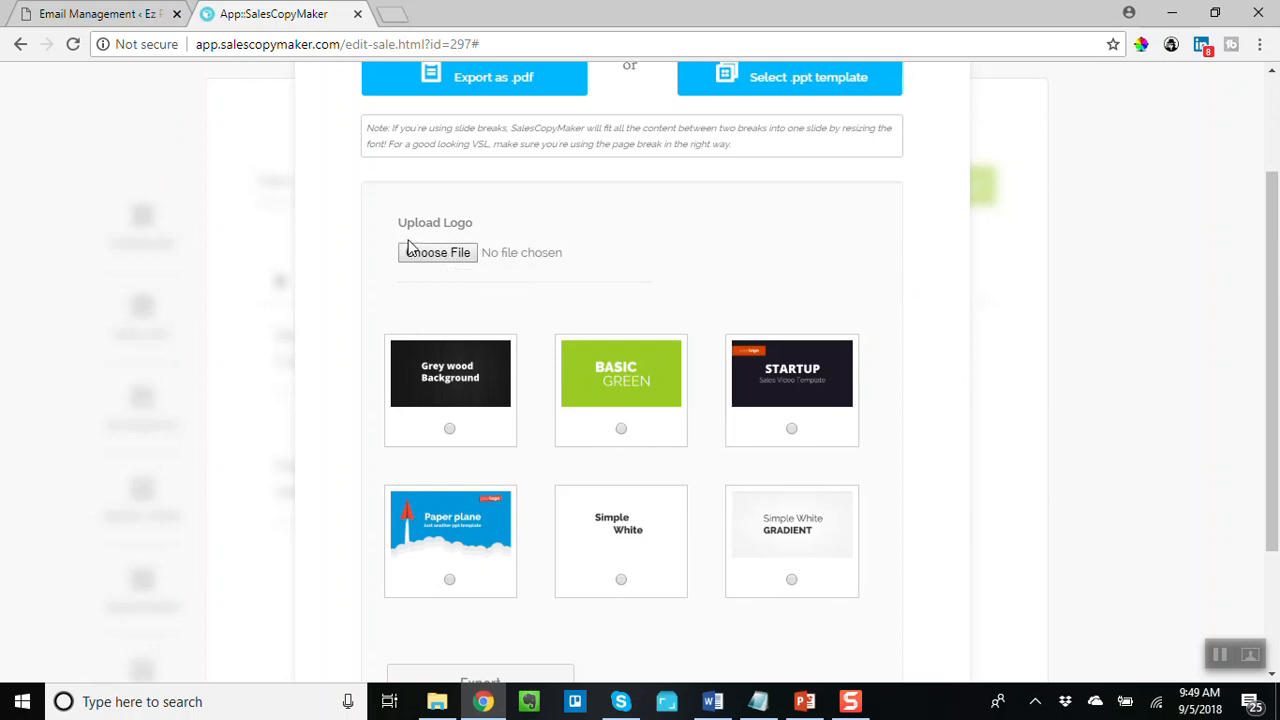
scroll(816, 308, "down", 1)
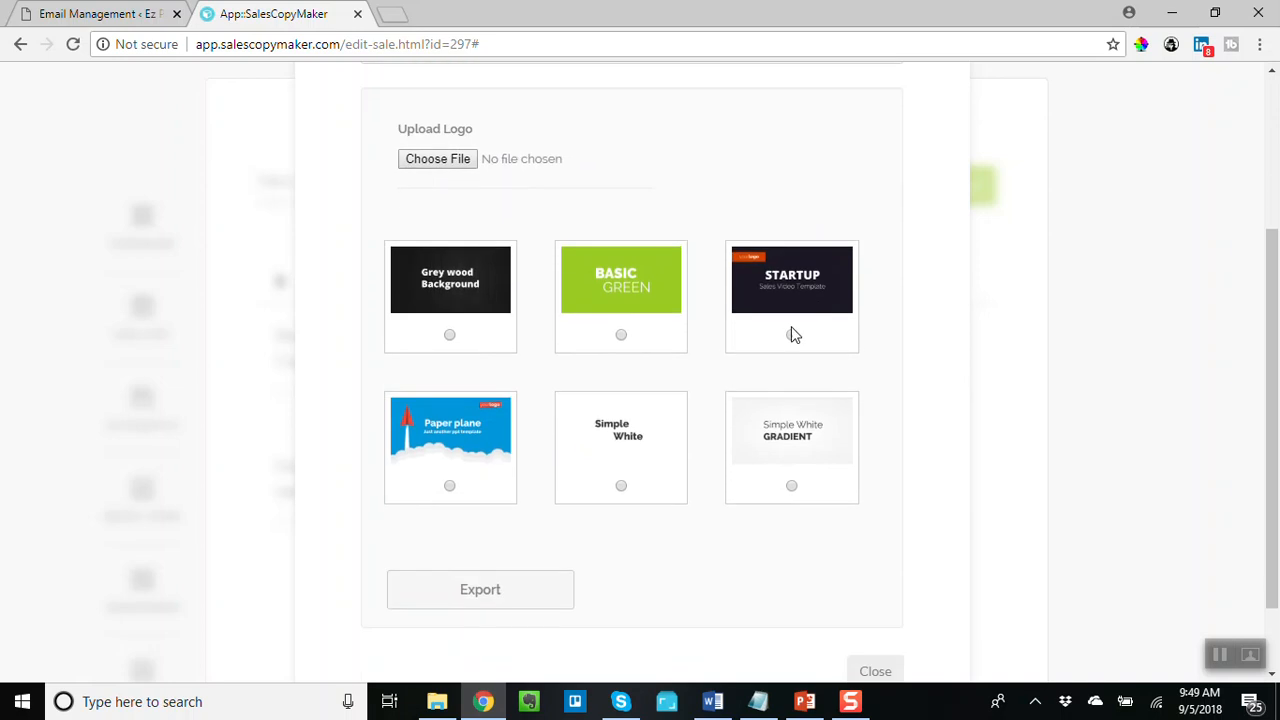
scroll(894, 305, "up", 1)
scroll(894, 311, "down", 1)
left_click(791, 487)
left_click(478, 604)
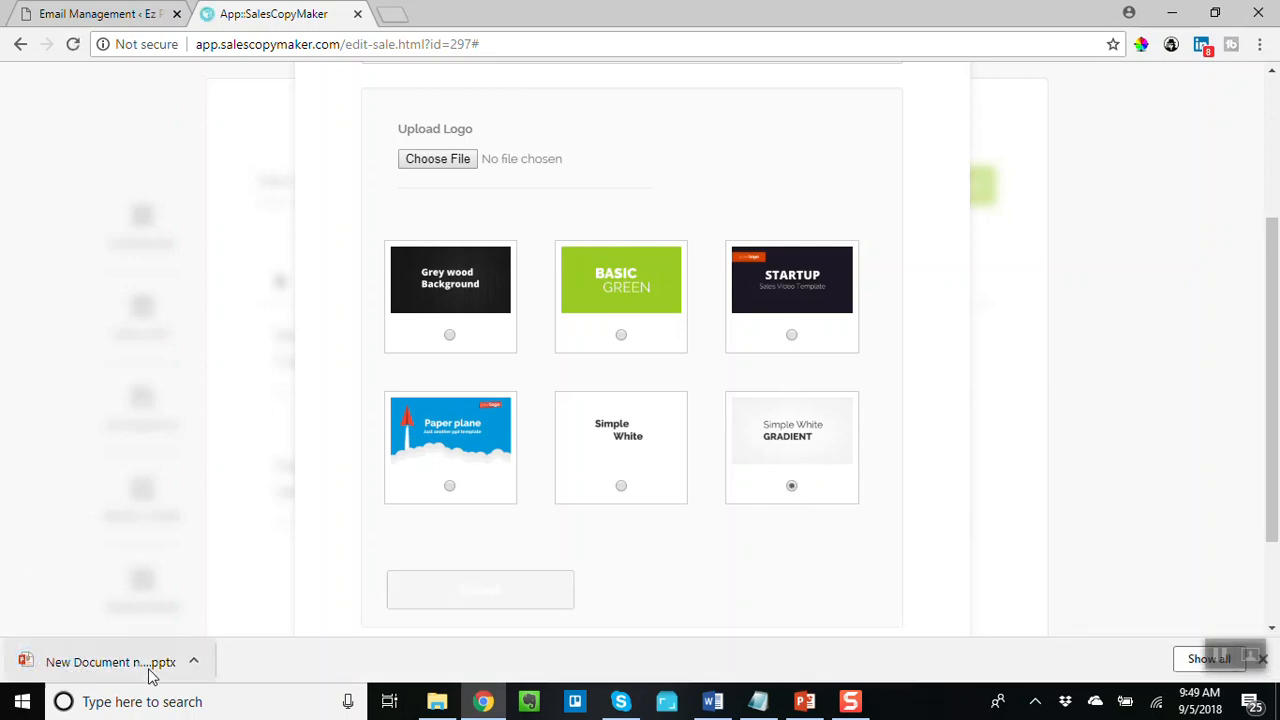
- Open the downloaded presentation file in PowerPoint and enable editing
left_click(192, 663)
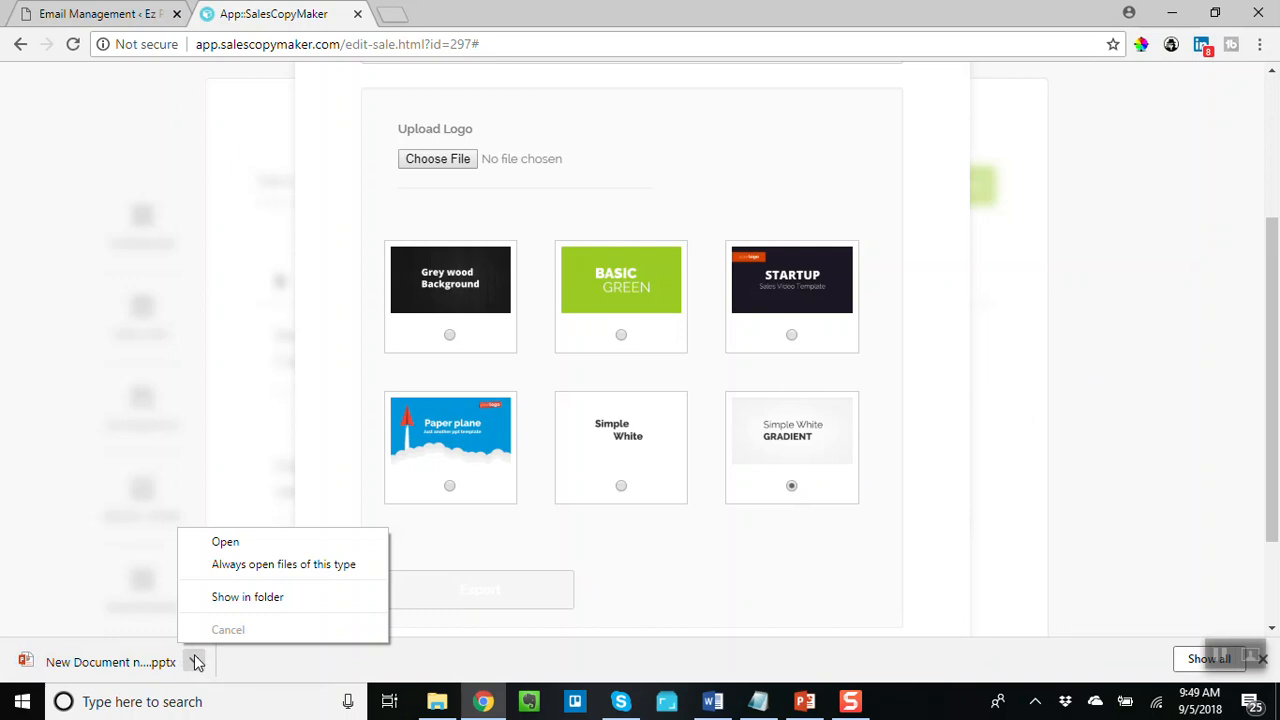
left_click(237, 543)
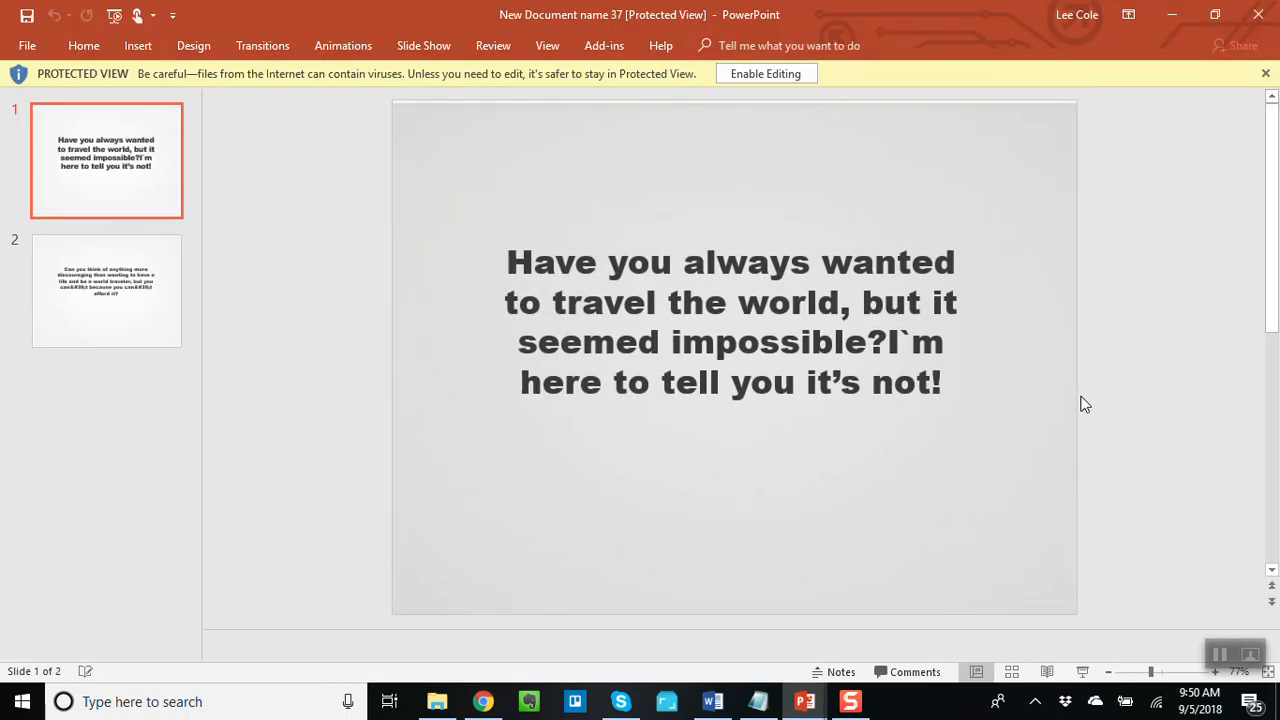
left_click(760, 76)
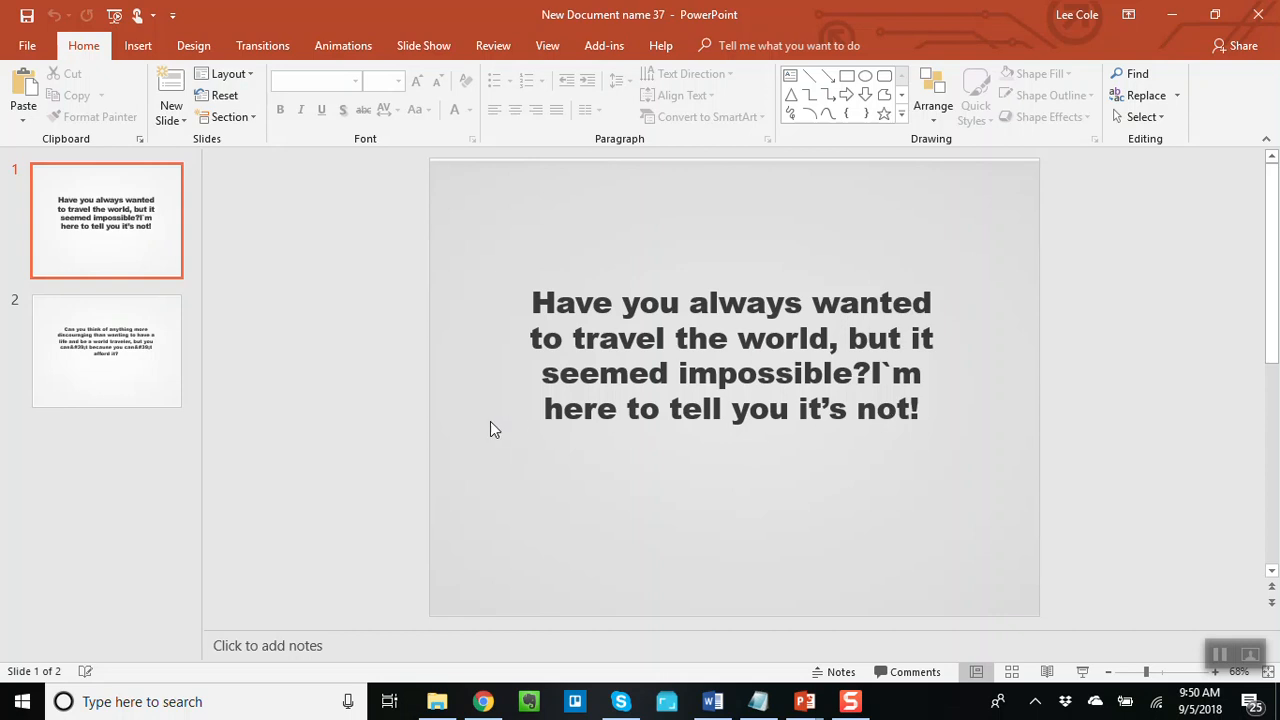
- On slide 2, replace the "&#39;" code in the first "can't" with an apostrophe
left_click(143, 362)
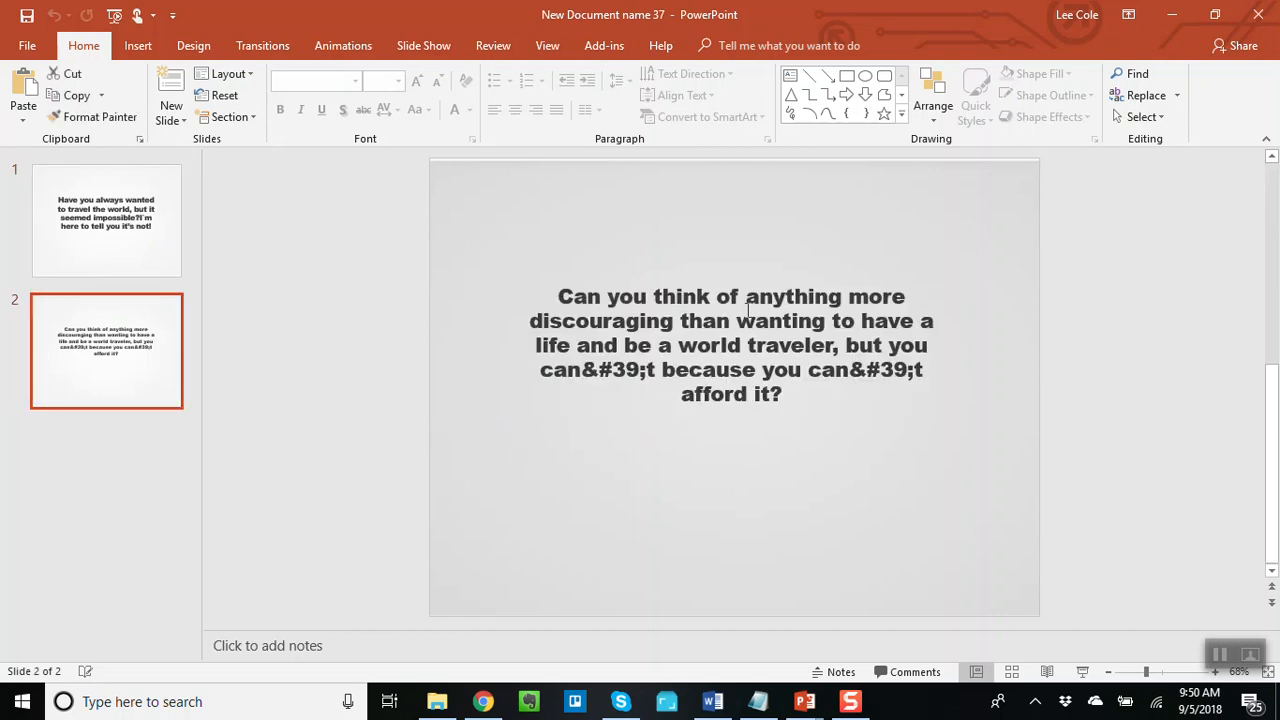
left_click(648, 372)
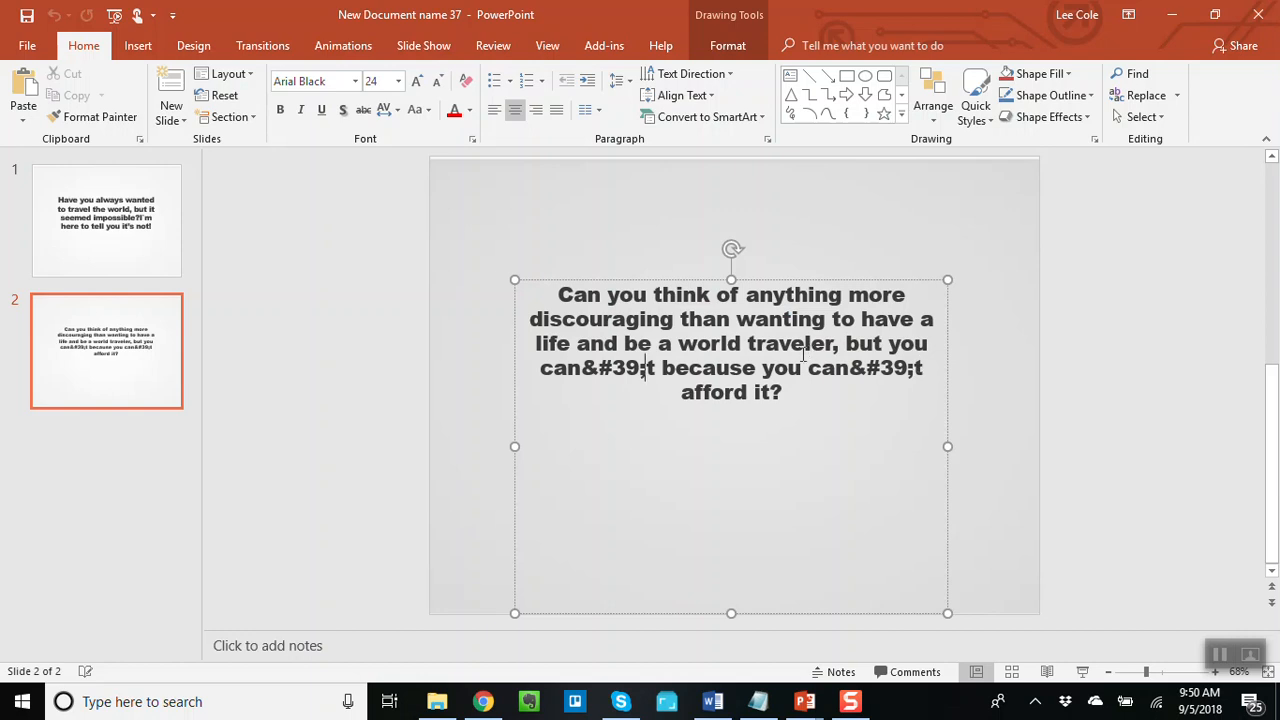
key("BackSpace")
key("BackSpace")
key("BackSpace")
key("BackSpace")
key("BackSpace")
type("'")
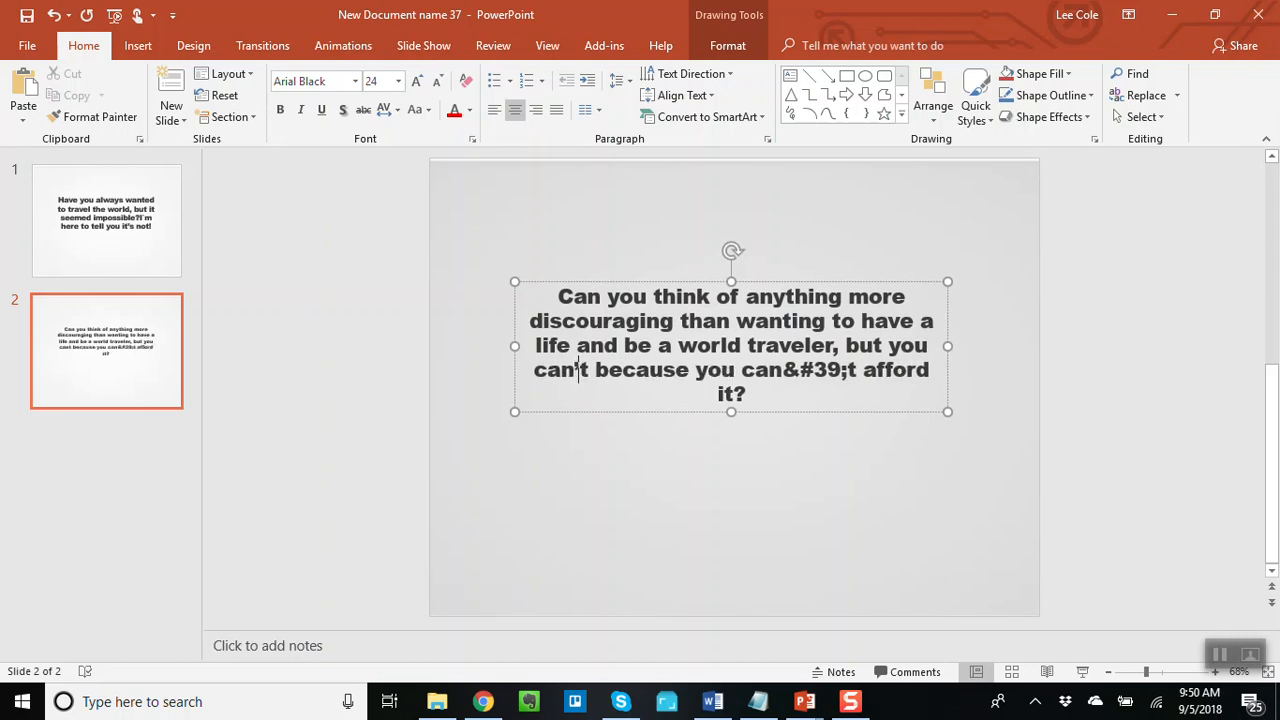